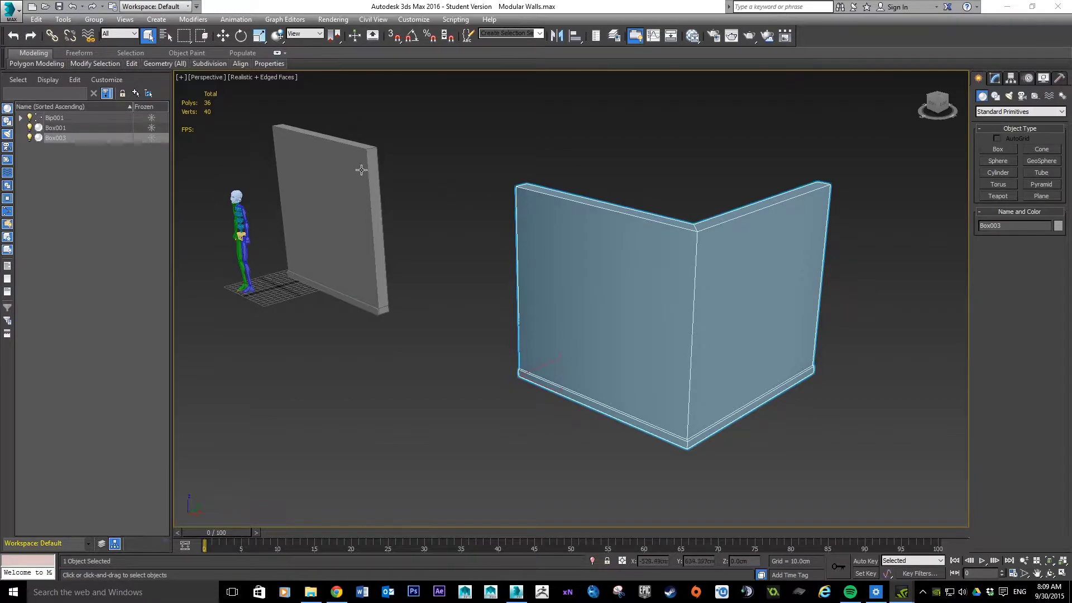
# Move the corner wall (Box003) left along X toward the flat wall panel, then select Box001.
pyautogui.click(342, 163)
pyautogui.click(676, 230)
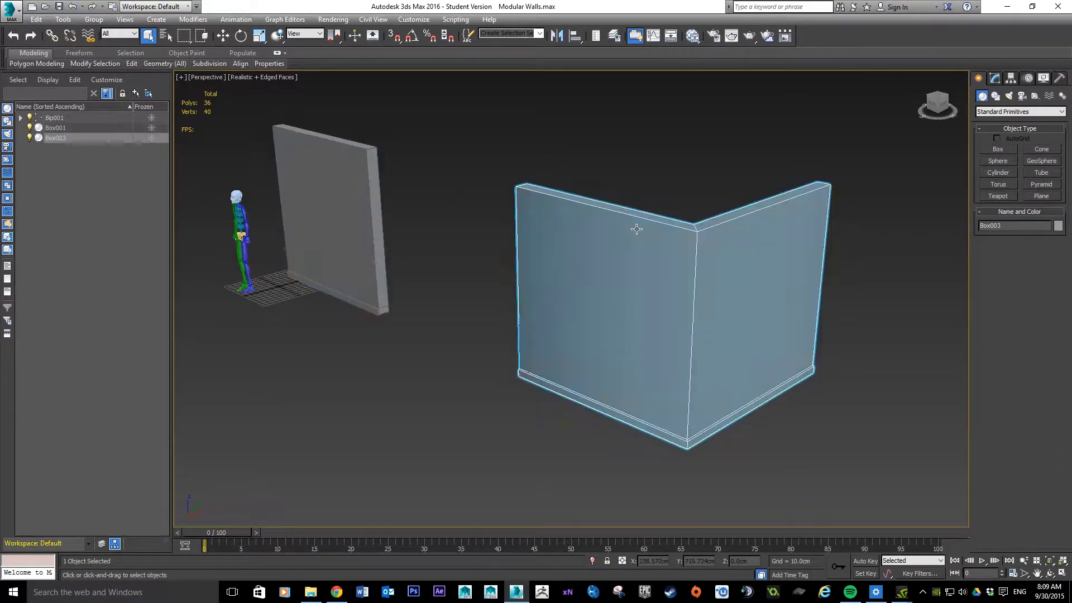
pyautogui.press('w')
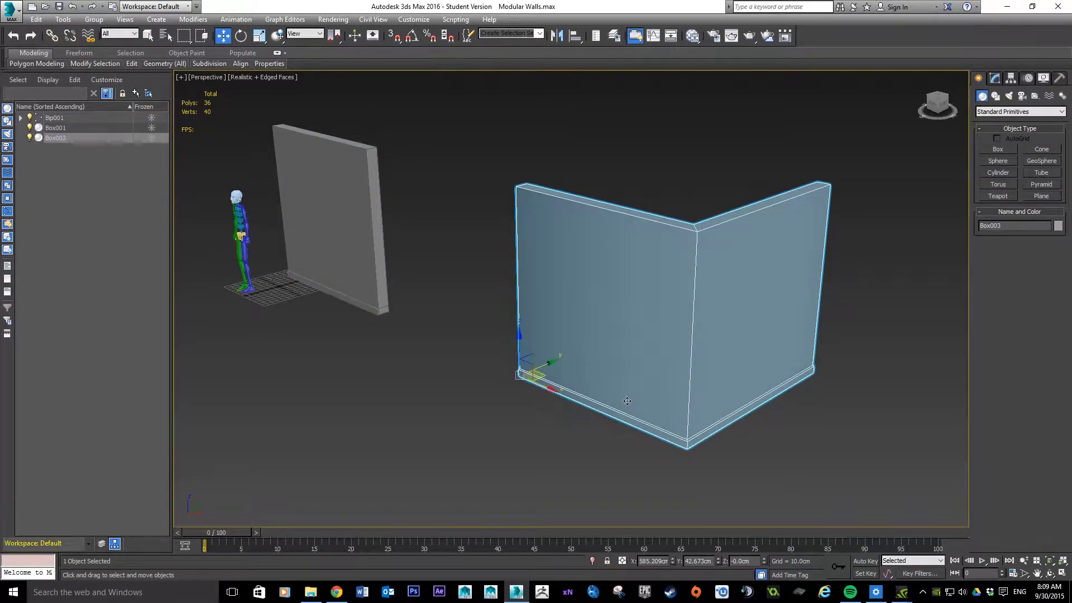
pyautogui.moveTo(550, 389); pyautogui.dragTo(448, 345)
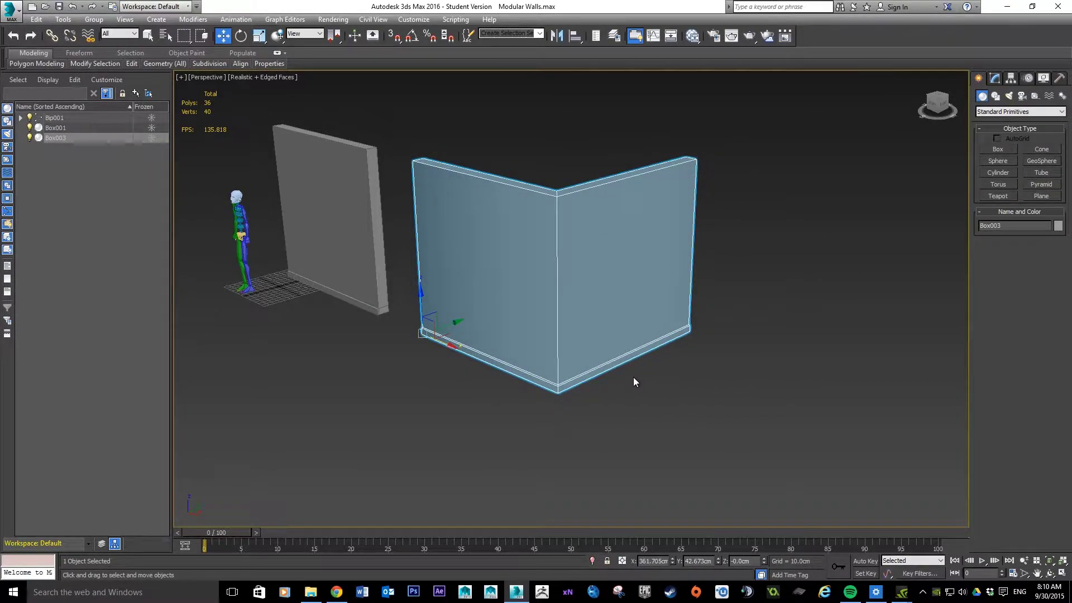
pyautogui.click(342, 200)
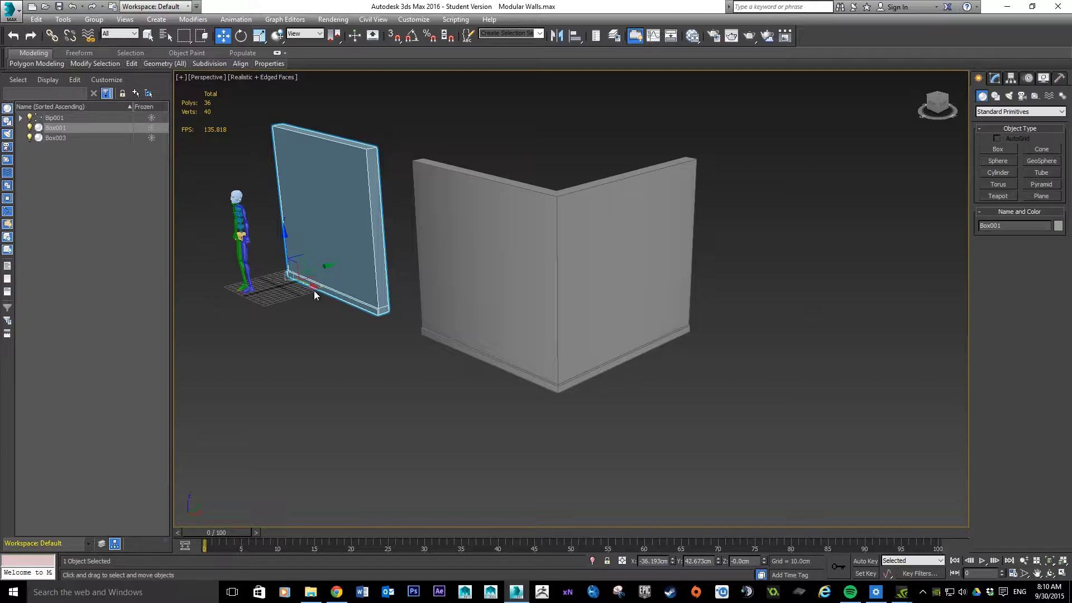
pyautogui.keyDown('alt'); pyautogui.moveTo(407, 229); pyautogui.dragTo(460, 230, button='middle'); pyautogui.keyUp('alt')
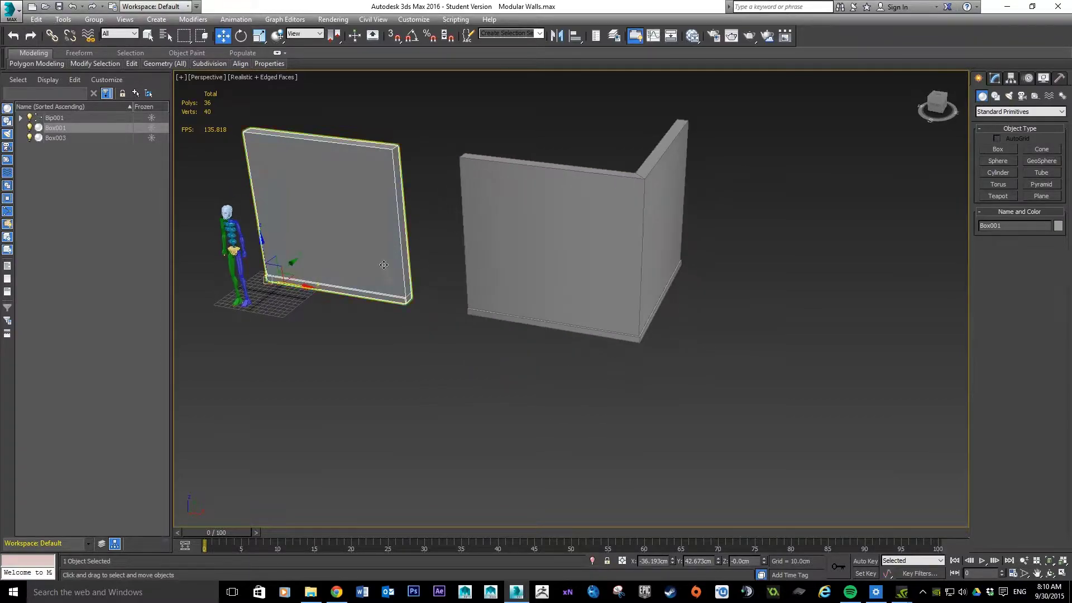
# Clone the flat wall panel as an independent Copy (Box004) right of the corner wall and frame it.
pyautogui.keyDown('shift'); pyautogui.moveTo(301, 284); pyautogui.dragTo(807, 335); pyautogui.keyUp('shift')
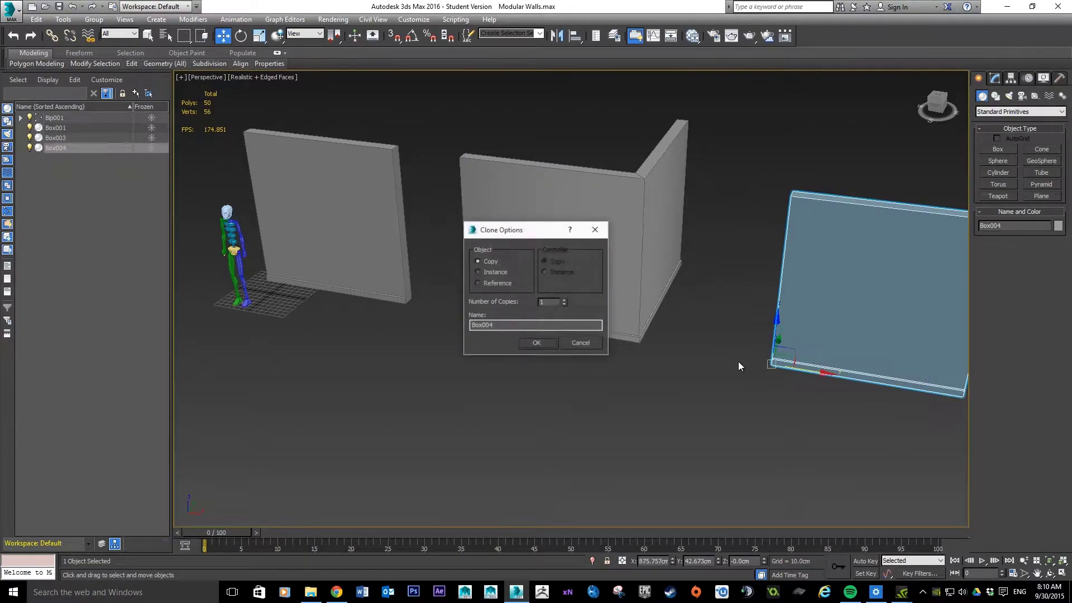
pyautogui.click(536, 343)
pyautogui.keyDown('alt'); pyautogui.moveTo(896, 267); pyautogui.dragTo(871, 245, button='middle'); pyautogui.keyUp('alt')
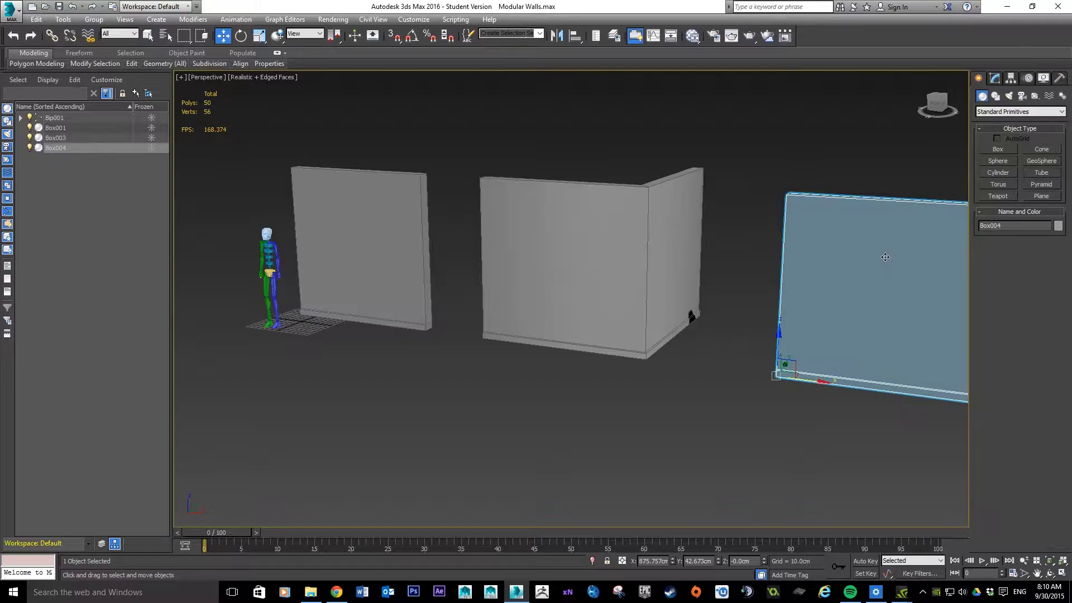
pyautogui.press('z')
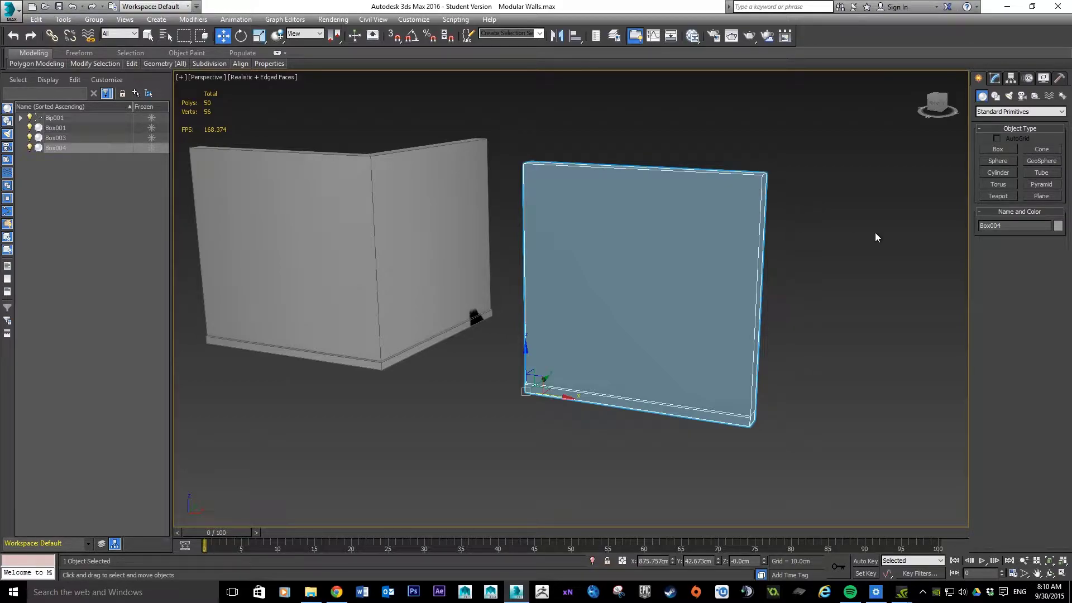
# In Edge mode, select the copied panel's left and right vertical edges and preview a 1-segment Connect.
pyautogui.click(994, 79)
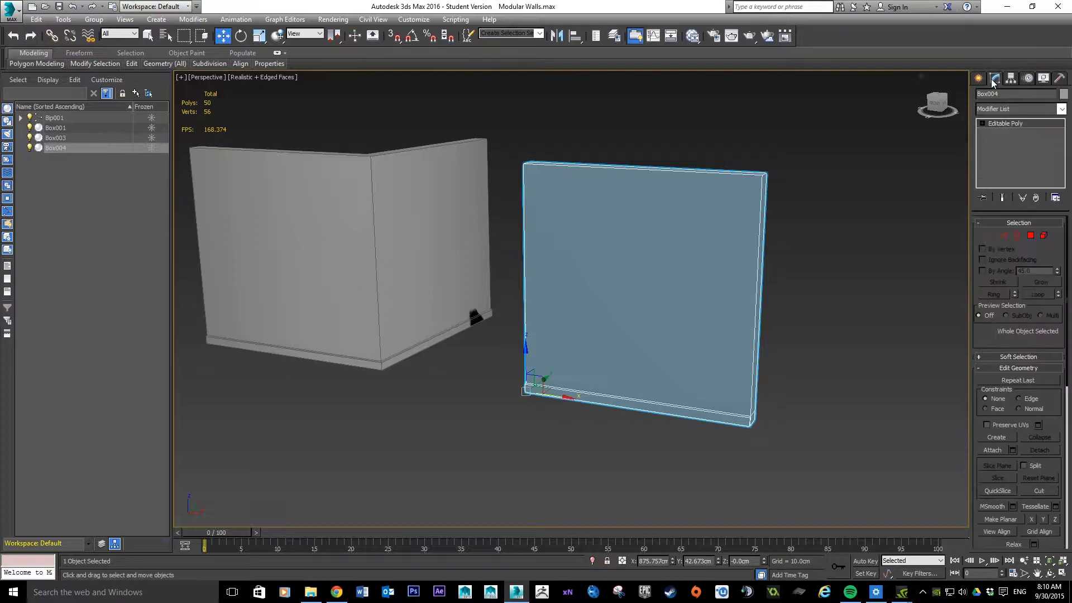
pyautogui.click(999, 237)
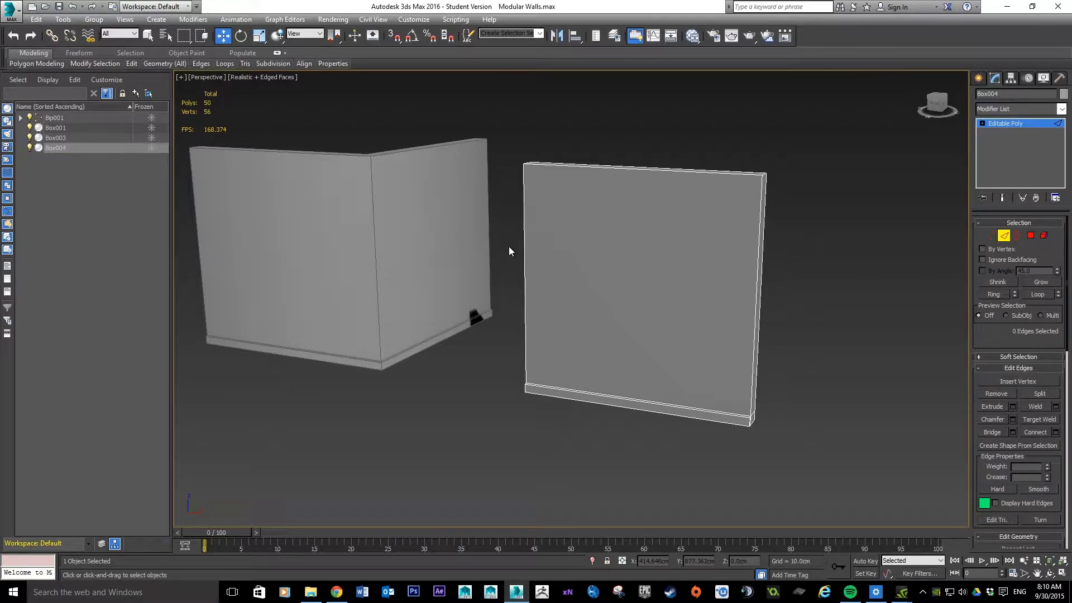
pyautogui.moveTo(508, 247)
pyautogui.mouseDown()
pyautogui.moveTo(678, 292)
pyautogui.moveTo(517, 244)
pyautogui.mouseUp()
pyautogui.click(525, 248)
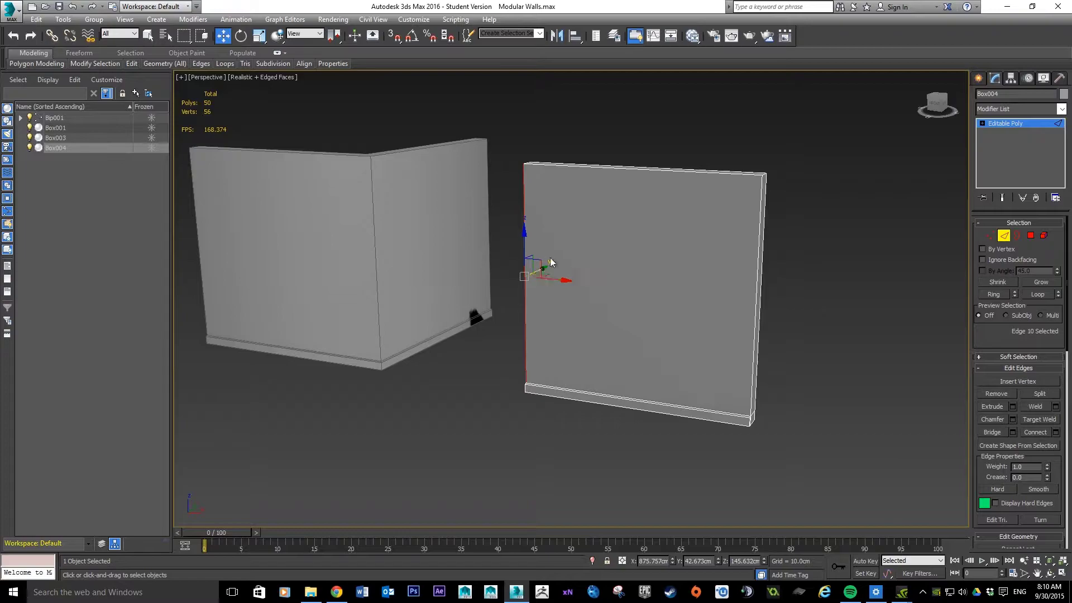
pyautogui.keyDown('ctrl'); pyautogui.click(756, 250); pyautogui.keyUp('ctrl')
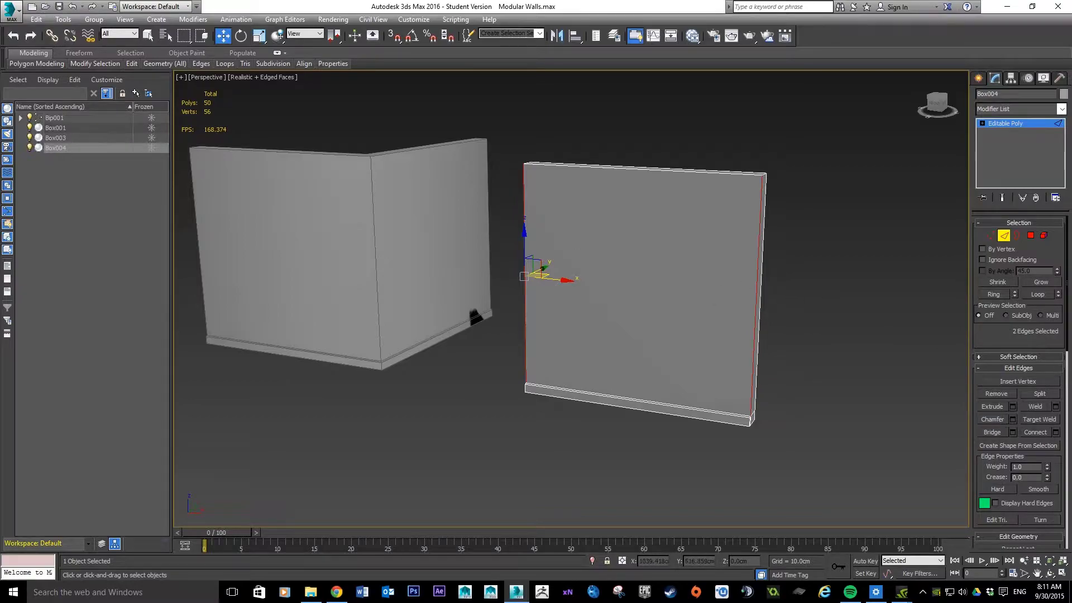
pyautogui.click(1055, 432)
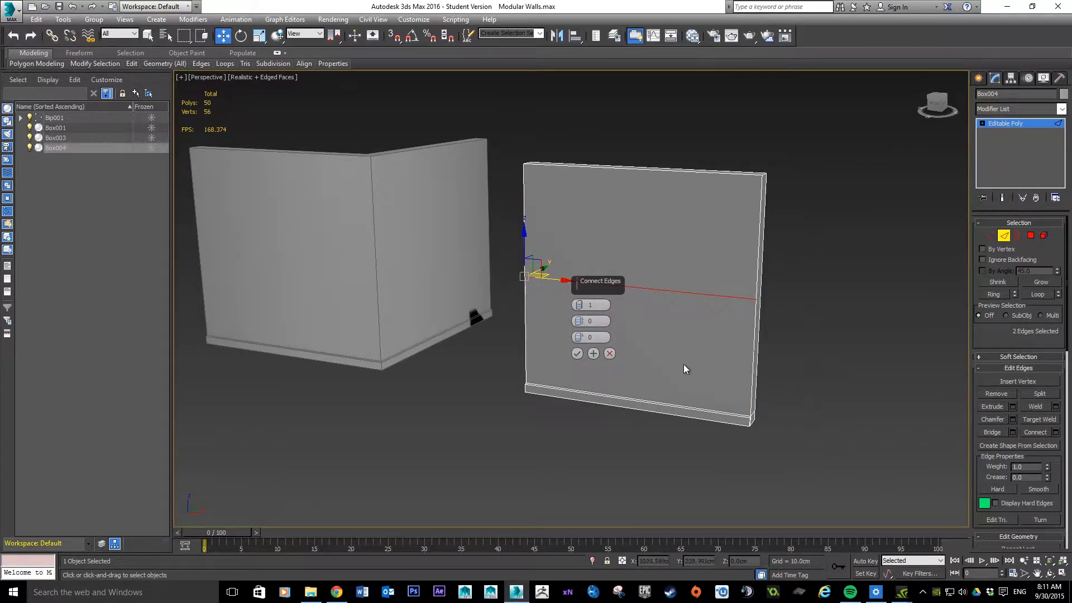
# Connect the side edges with 2 segments, Pinch 35 and Slide -17.
pyautogui.moveTo(581, 308); pyautogui.dragTo(580, 302)
pyautogui.moveTo(580, 319); pyautogui.dragTo(596, 233)
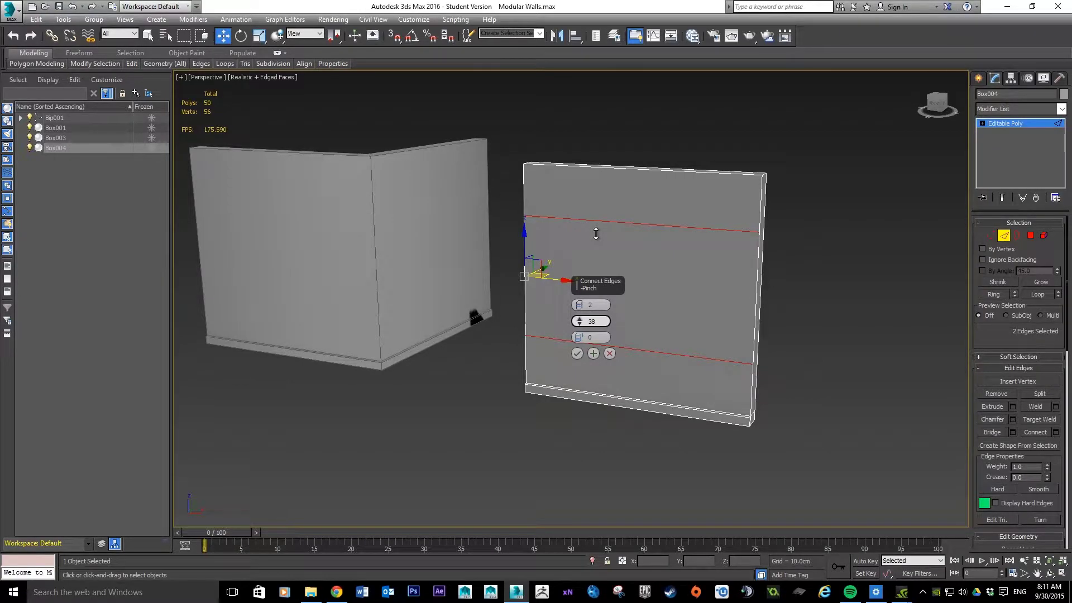
pyautogui.moveTo(596, 233); pyautogui.dragTo(596, 238)
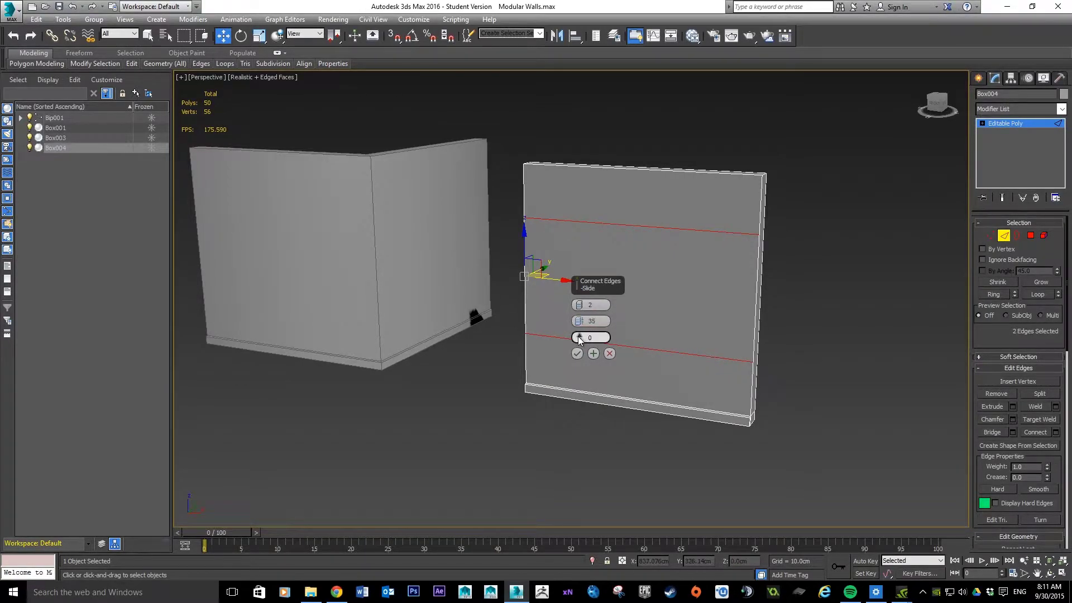
pyautogui.moveTo(578, 337); pyautogui.dragTo(581, 375)
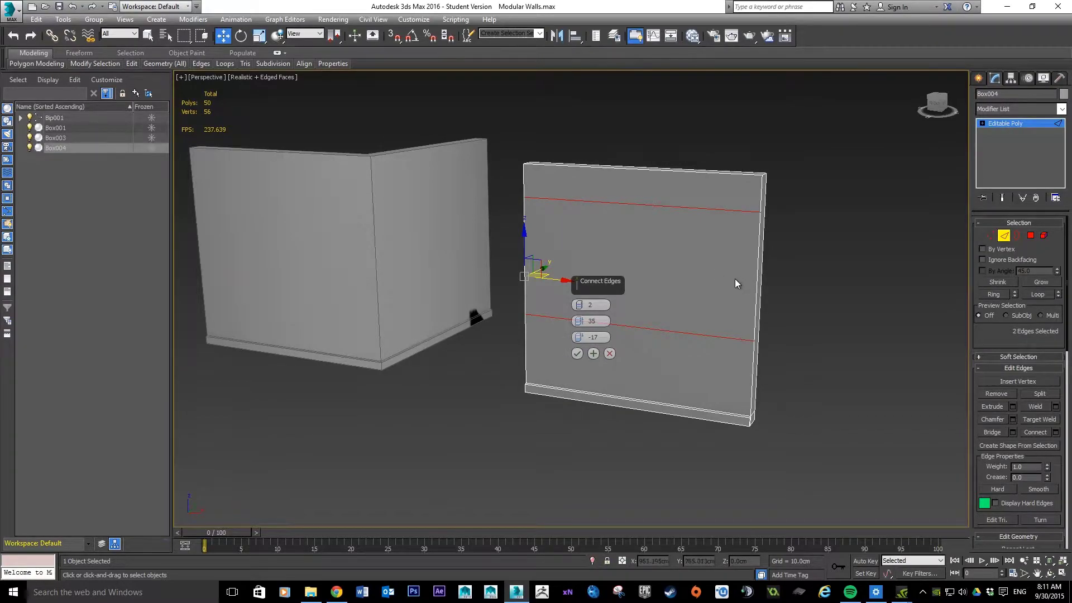
pyautogui.click(754, 296)
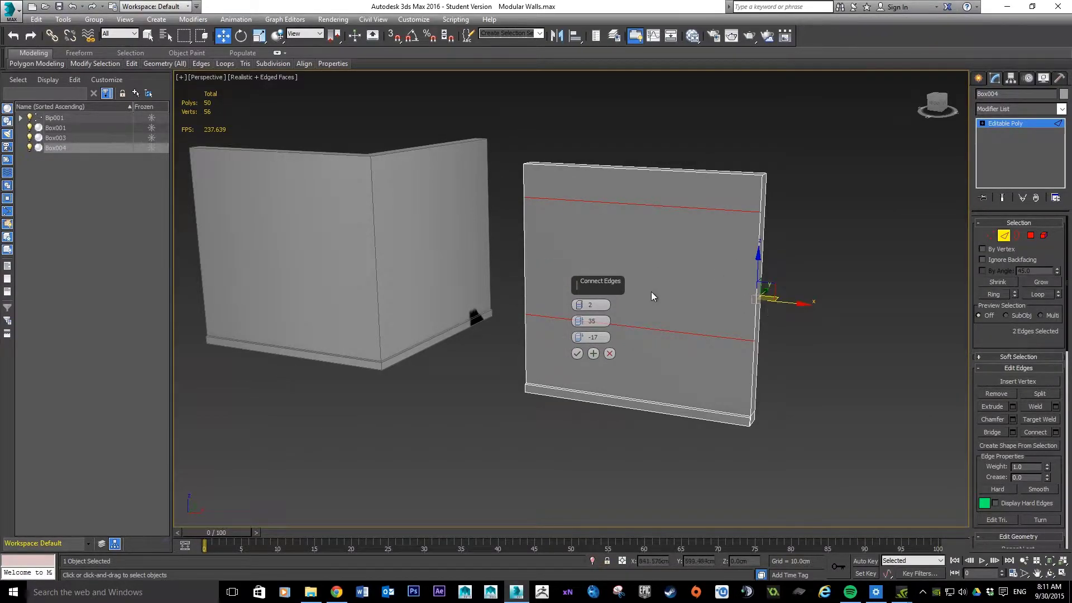
pyautogui.click(578, 354)
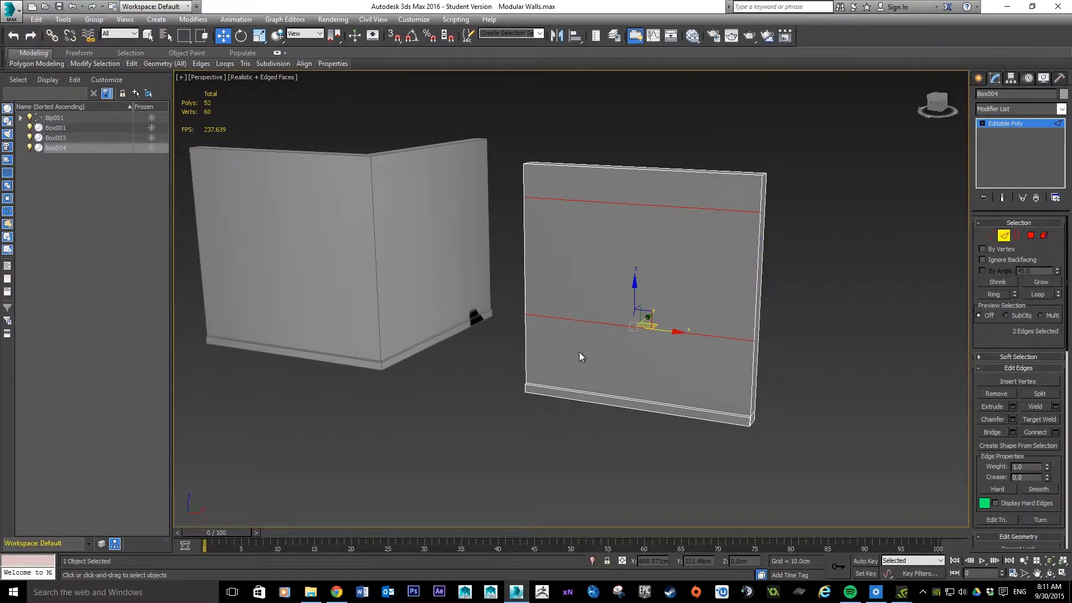
# Select the panel's top, middle and bottom horizontal edges, then clear the selection.
pyautogui.click(690, 174)
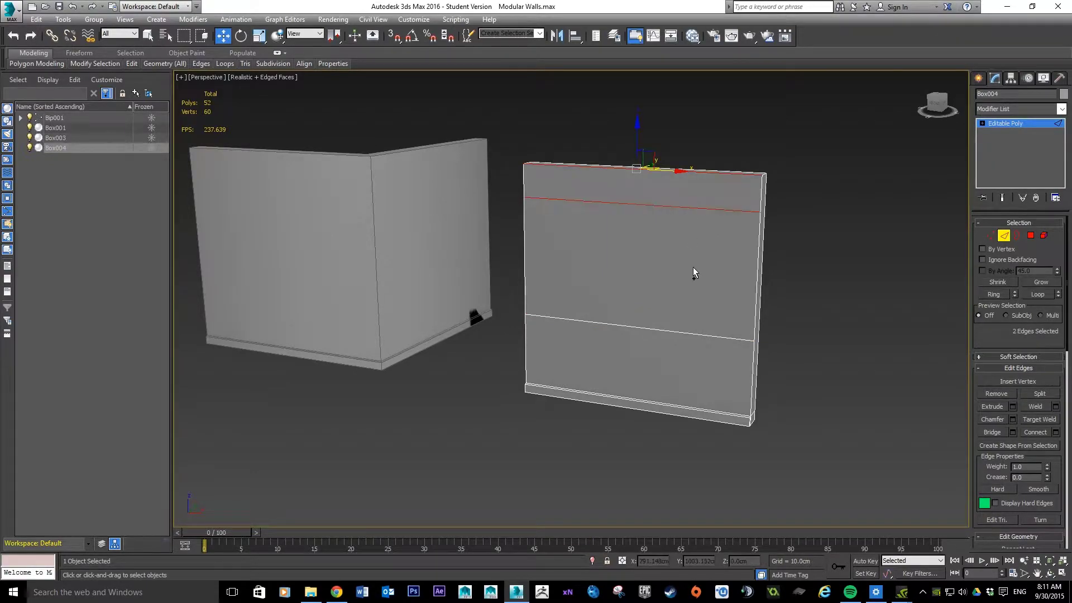
pyautogui.keyDown('ctrl'); pyautogui.click(681, 331); pyautogui.keyUp('ctrl')
pyautogui.keyDown('ctrl'); pyautogui.click(676, 404); pyautogui.keyUp('ctrl')
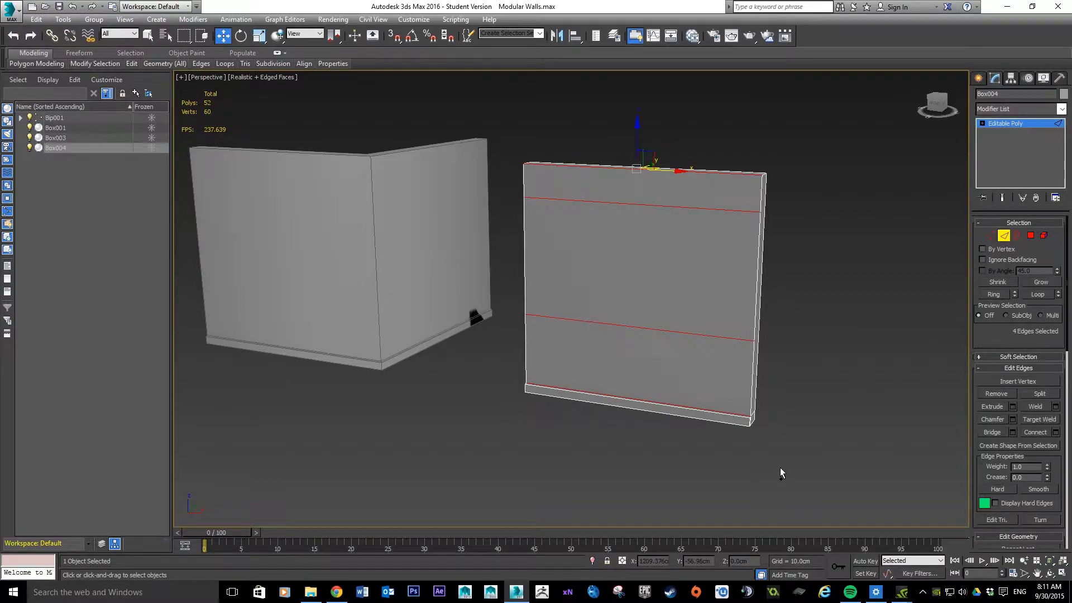
pyautogui.click(826, 289)
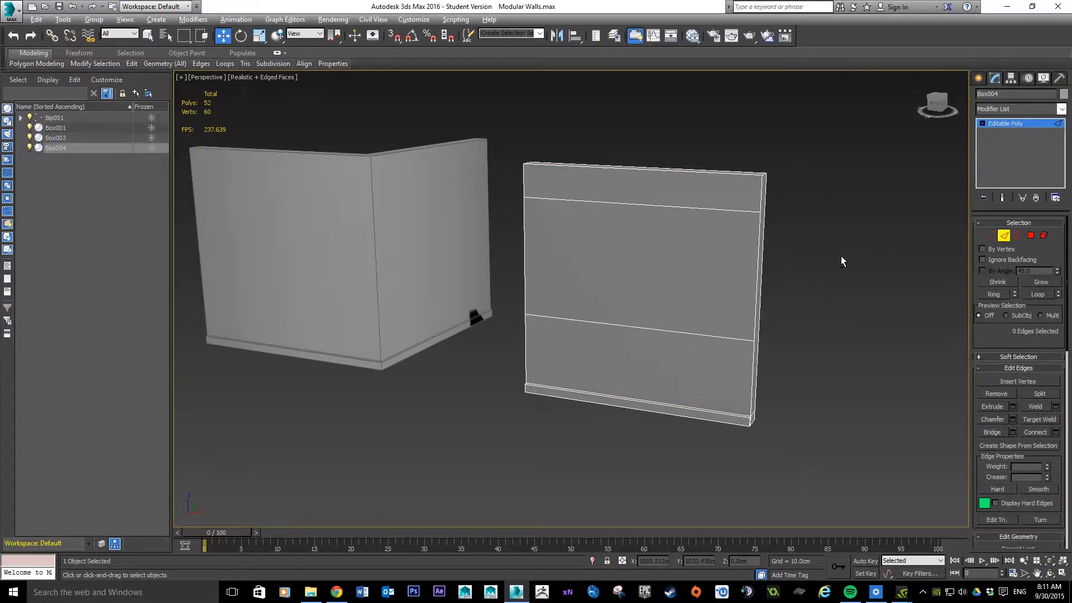
# Undo the connected horizontal edges, returning the panel to 50 polys and 56 verts.
pyautogui.moveTo(841, 256)
pyautogui.keyDown('alt'); pyautogui.mouseDown(button='middle')
pyautogui.moveTo(718, 259)
pyautogui.moveTo(837, 254)
pyautogui.mouseUp(button='middle'); pyautogui.keyUp('alt')
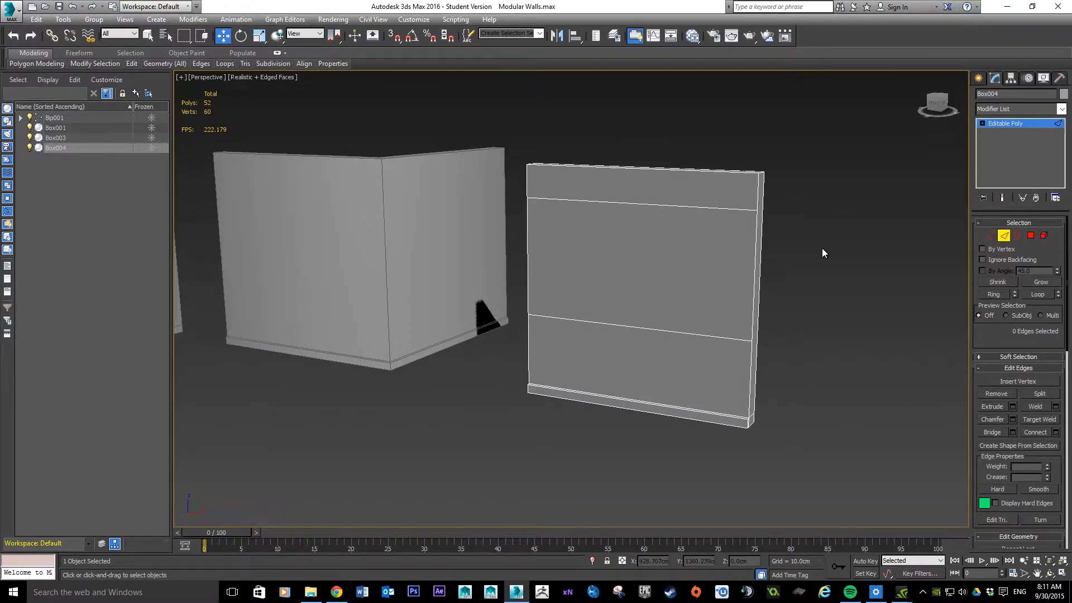
pyautogui.hotkey('ctrl', 'z')
pyautogui.hotkey('ctrl', 'z')
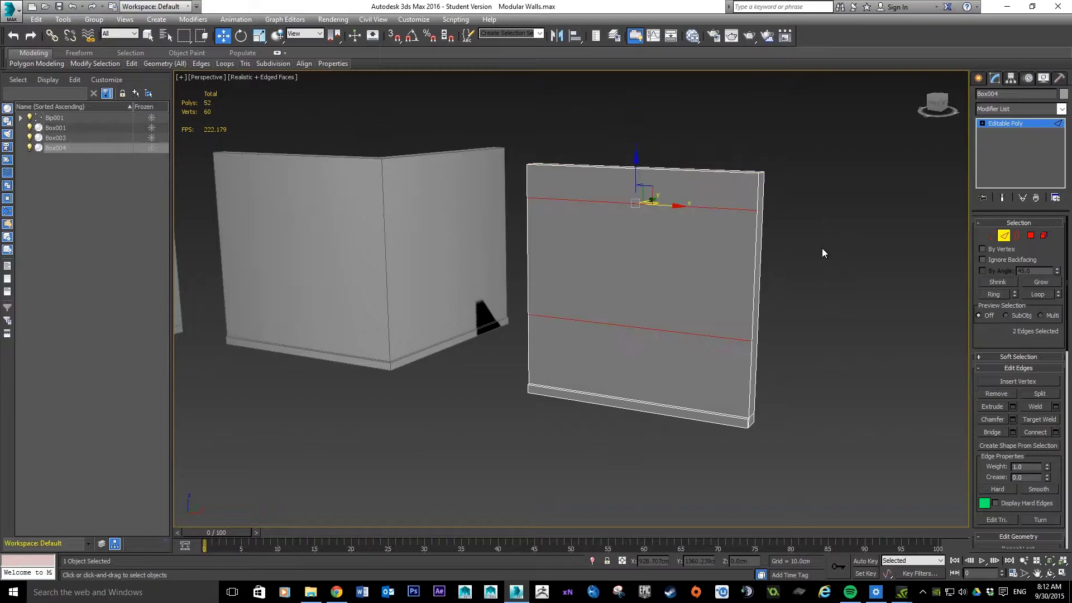
pyautogui.hotkey('ctrl', 'z')
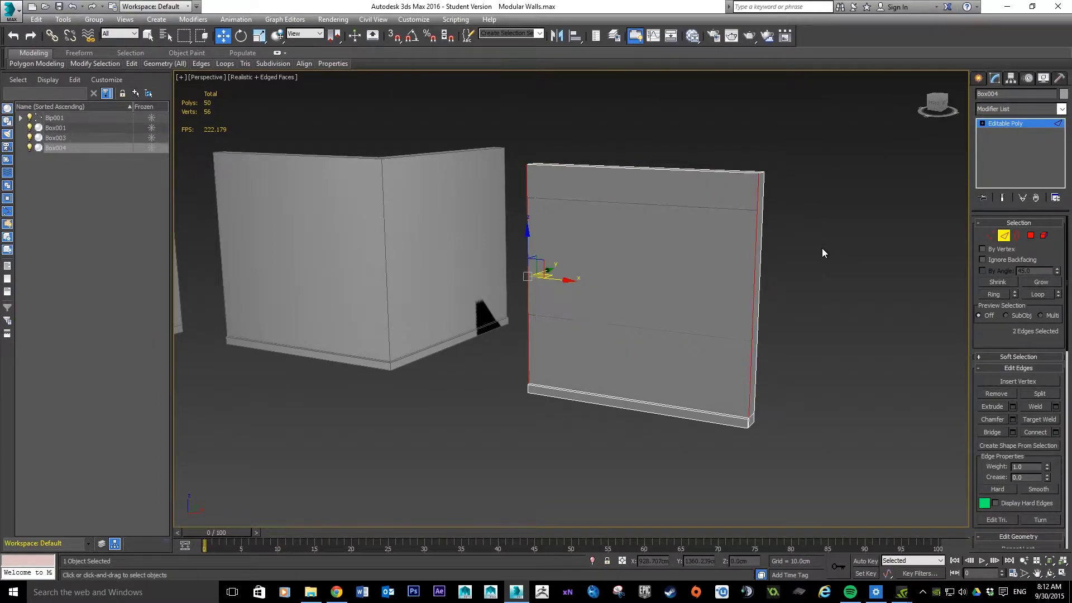
pyautogui.click(834, 265)
# Connect the four vertical side edges with 2 segments at Slide -17, shifted toward the top.
pyautogui.keyDown('alt'); pyautogui.moveTo(831, 285); pyautogui.dragTo(820, 266, button='middle'); pyautogui.keyUp('alt')
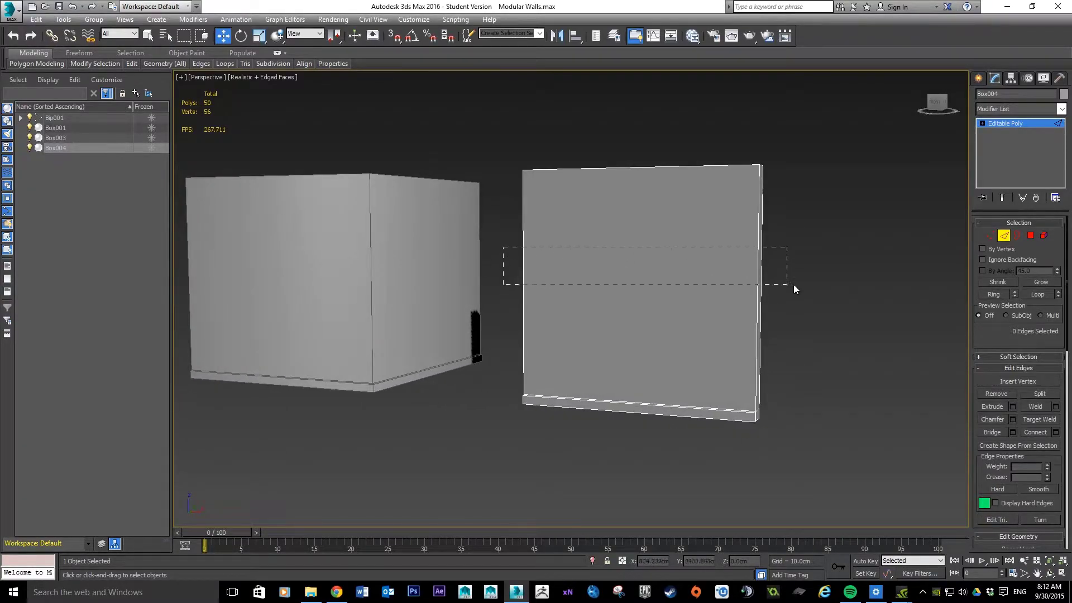
pyautogui.moveTo(794, 286); pyautogui.dragTo(815, 283)
pyautogui.moveTo(856, 287)
pyautogui.keyDown('alt'); pyautogui.mouseDown(button='middle')
pyautogui.moveTo(639, 293)
pyautogui.moveTo(842, 289)
pyautogui.moveTo(852, 299)
pyautogui.mouseUp(button='middle'); pyautogui.keyUp('alt')
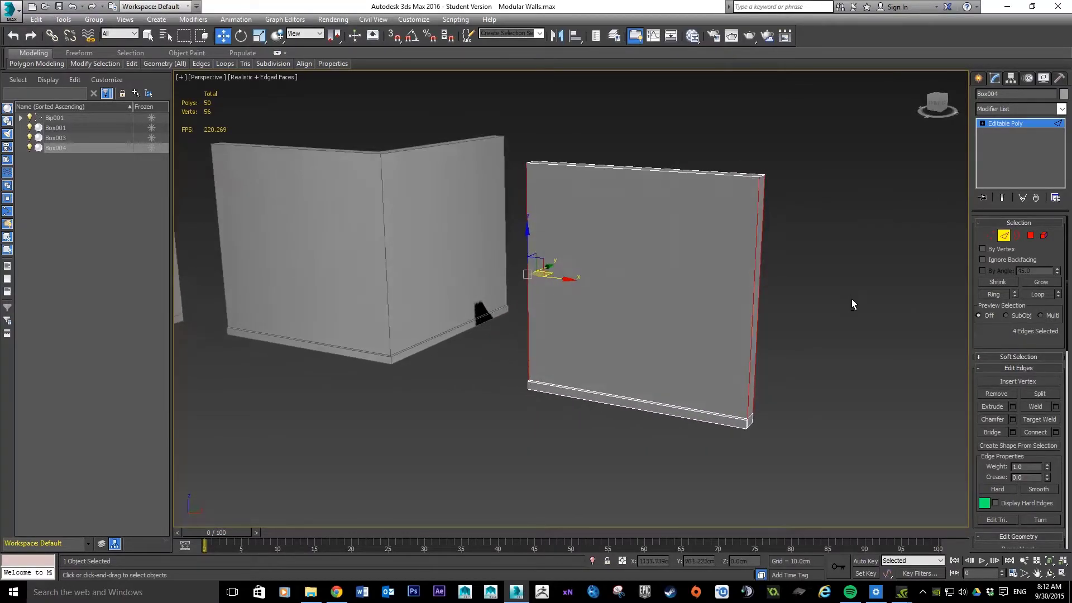
pyautogui.click(1055, 433)
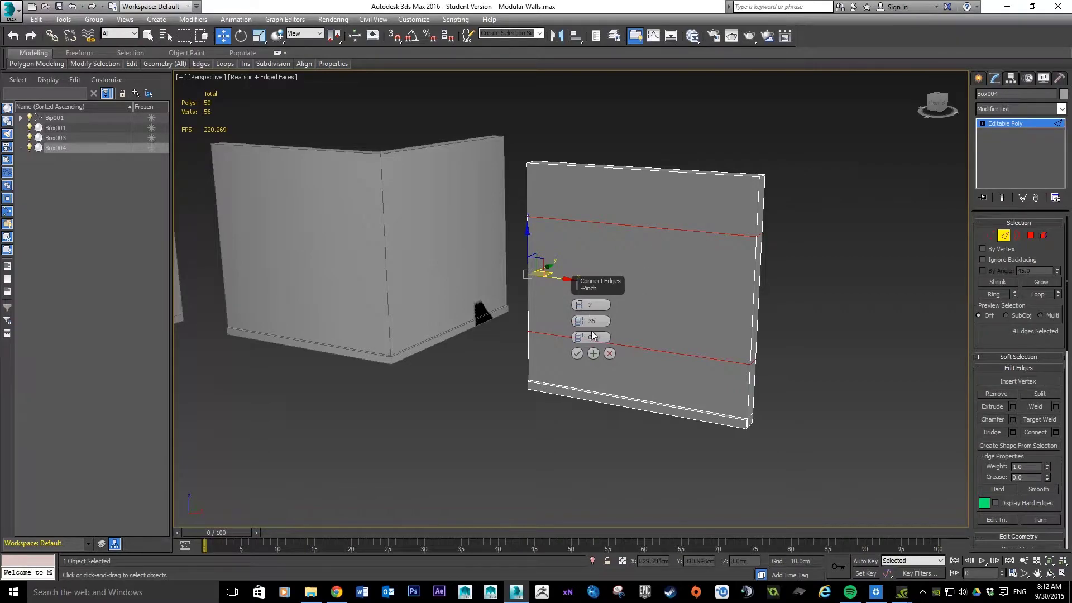
pyautogui.moveTo(577, 337); pyautogui.dragTo(583, 374)
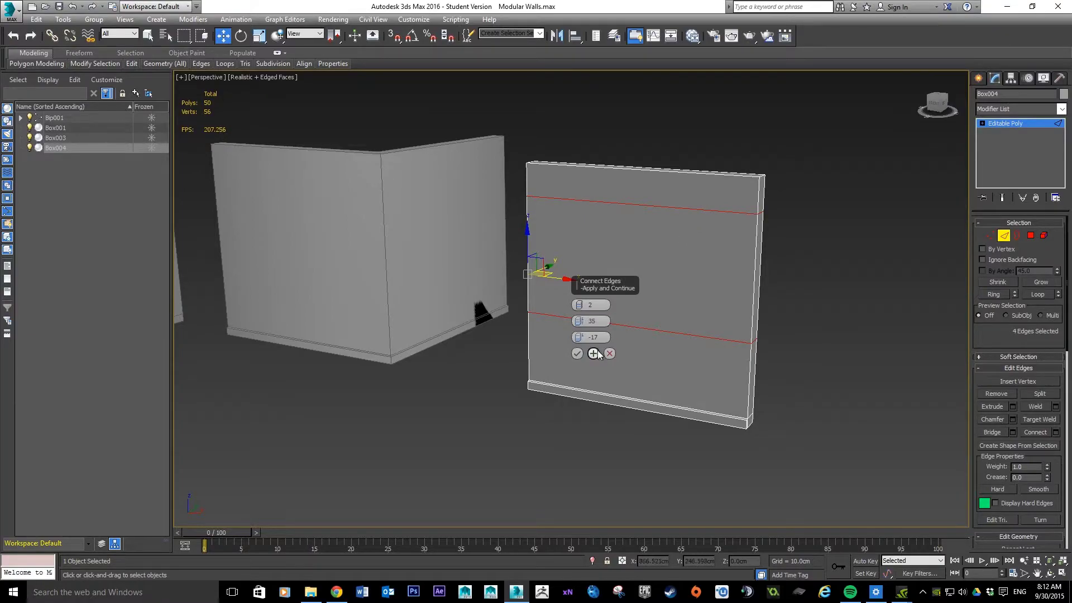
pyautogui.click(577, 353)
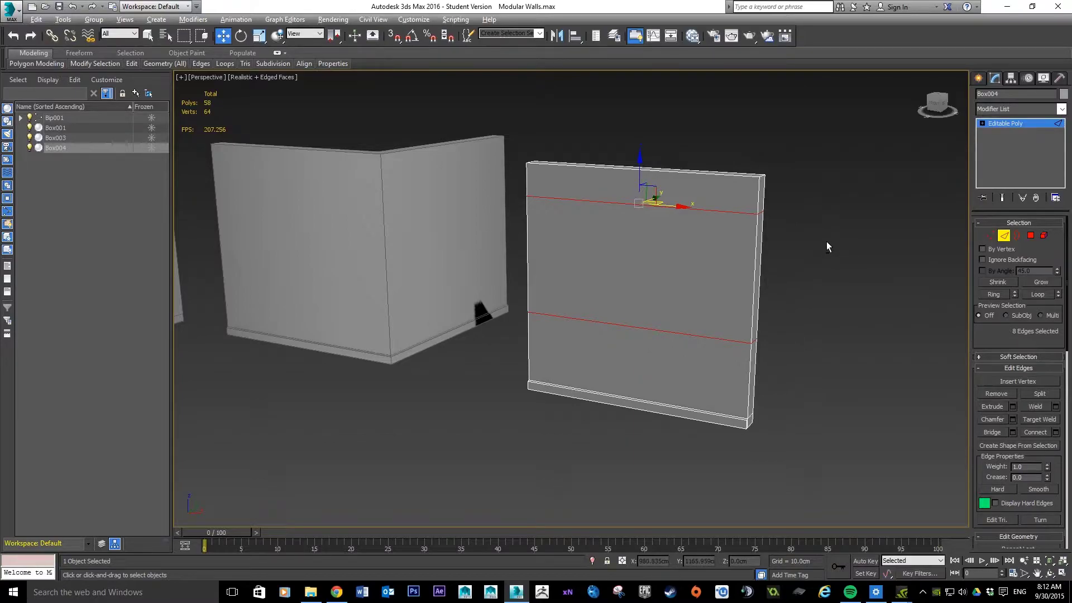
pyautogui.keyDown('alt'); pyautogui.moveTo(827, 241); pyautogui.dragTo(854, 242, button='middle'); pyautogui.keyUp('alt')
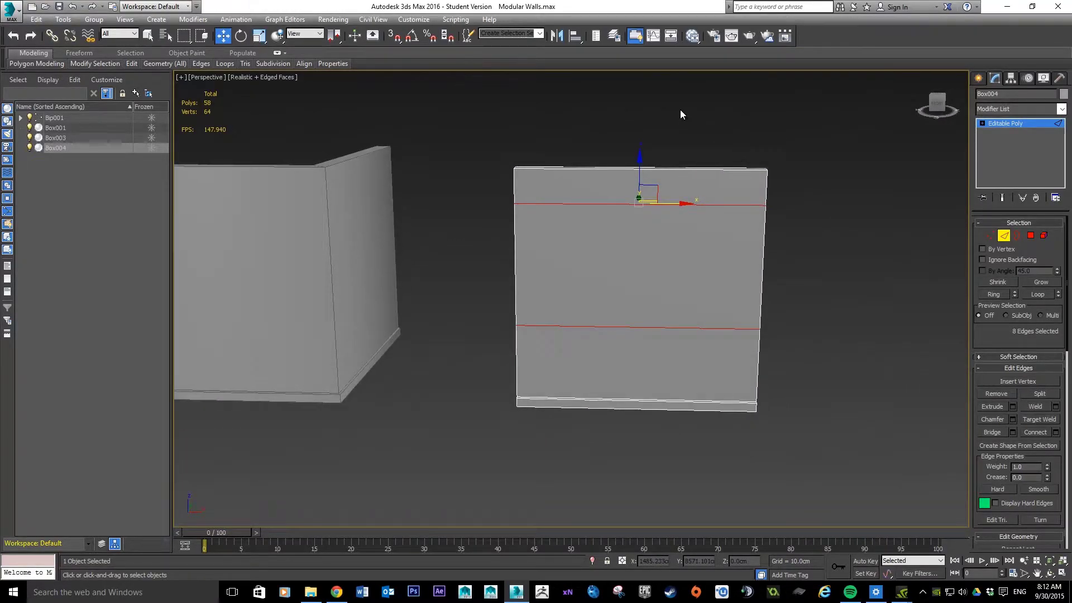
# Connect the horizontal edges with two vertical edges at Slide 0 and Pinch 25.
pyautogui.moveTo(678, 115); pyautogui.dragTo(672, 492)
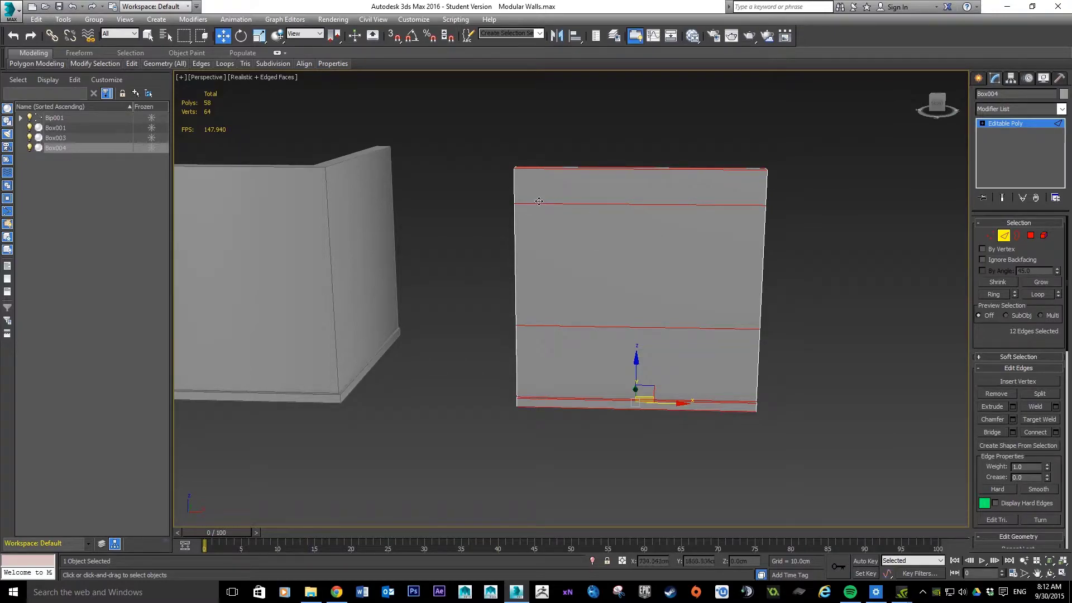
pyautogui.click(521, 204)
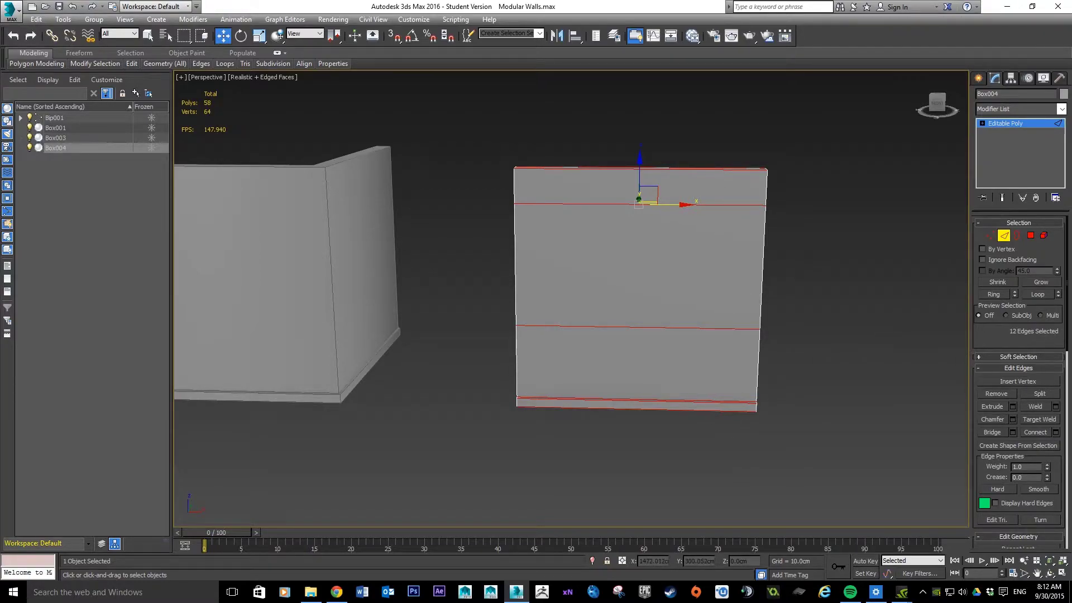
pyautogui.click(1056, 433)
pyautogui.doubleClick(597, 337)
pyautogui.write('0')
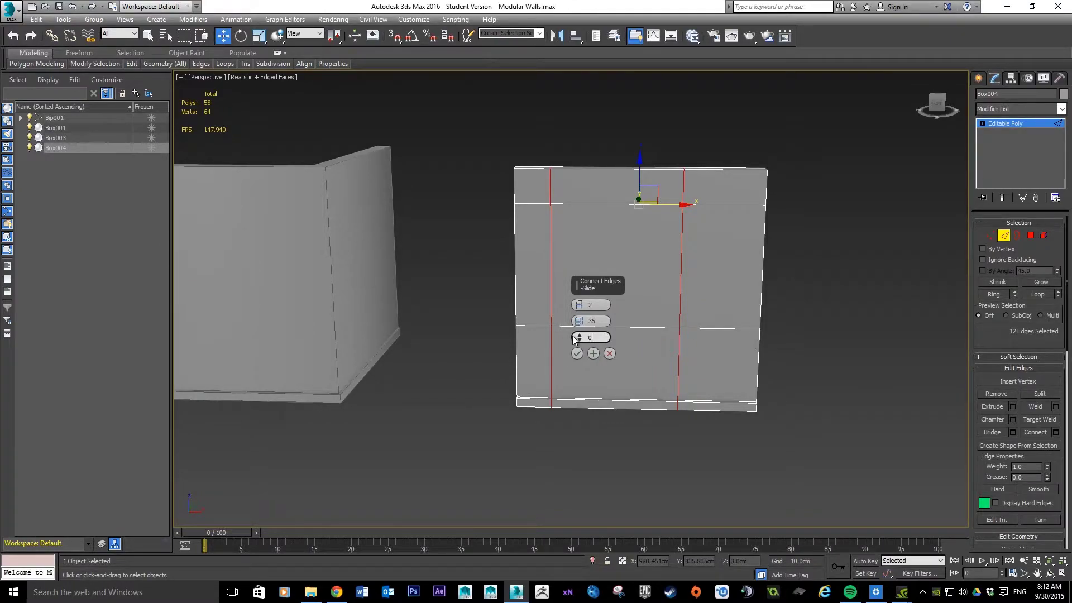
pyautogui.click(593, 354)
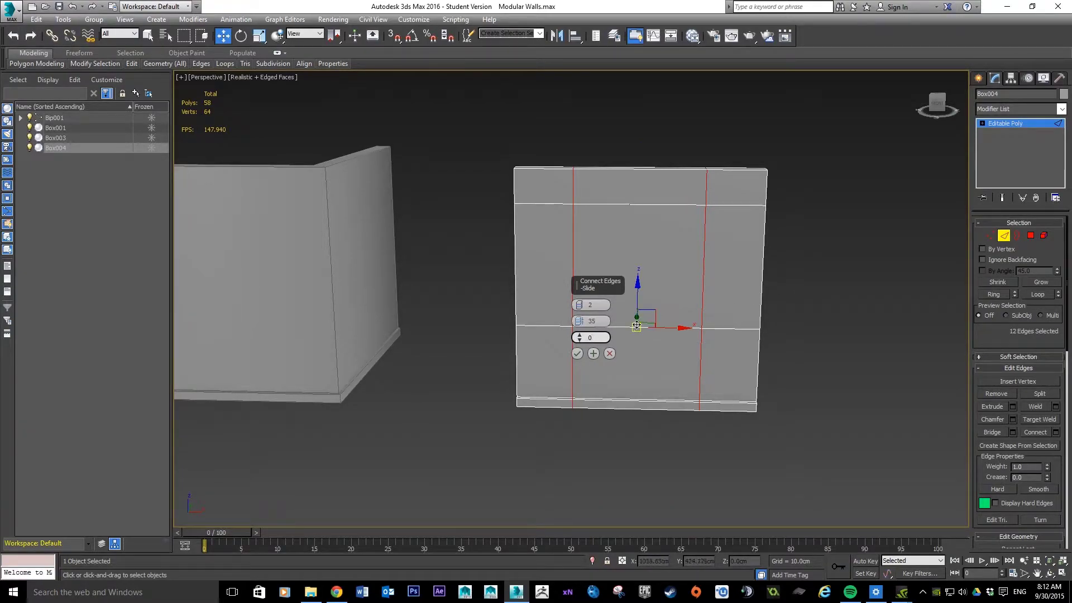
pyautogui.doubleClick(580, 322)
pyautogui.moveTo(580, 322); pyautogui.dragTo(580, 334)
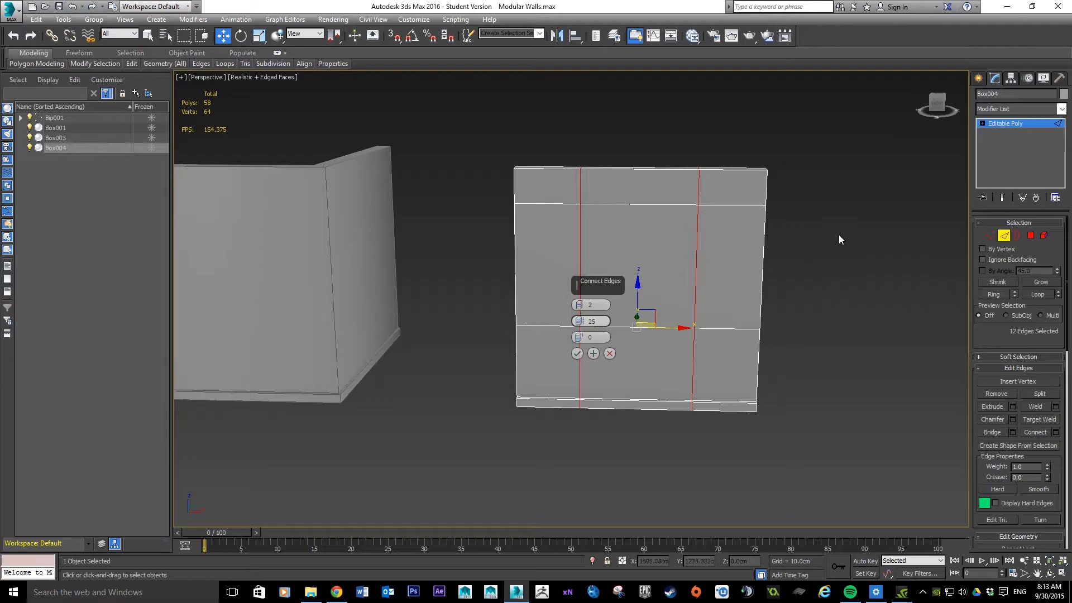
pyautogui.keyDown('alt'); pyautogui.moveTo(849, 237); pyautogui.dragTo(768, 247, button='middle'); pyautogui.keyUp('alt')
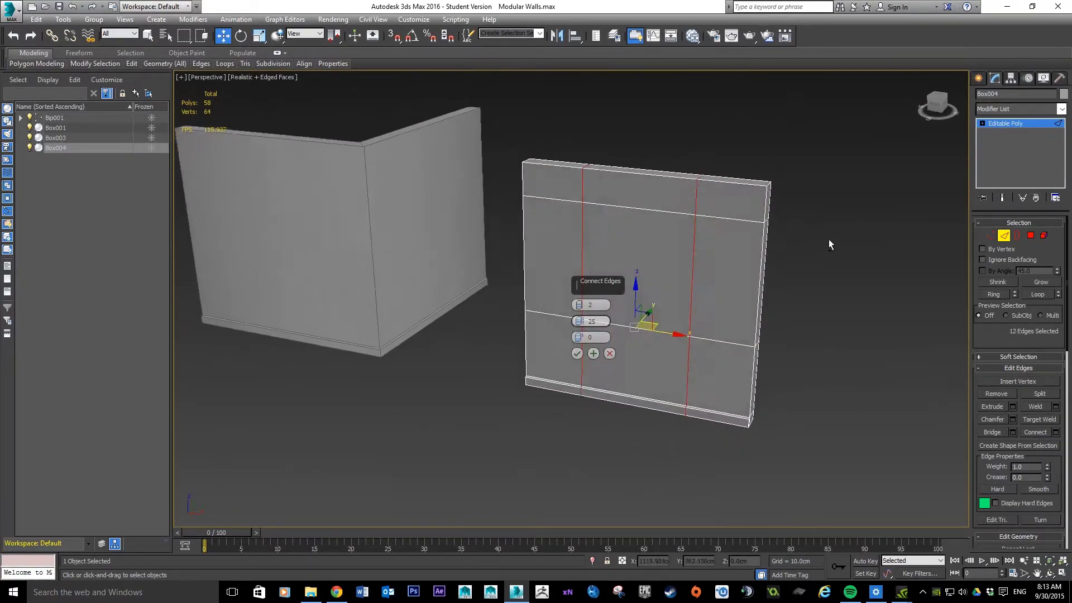
pyautogui.click(577, 353)
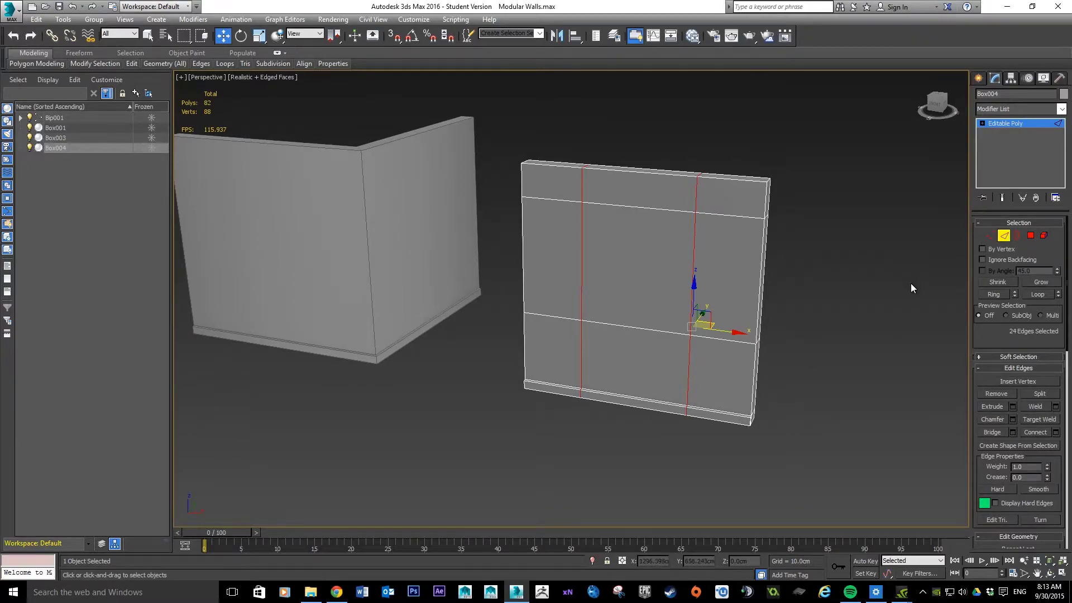
# In Polygon mode, delete the centre square polygon on both the front and back faces.
pyautogui.click(1031, 236)
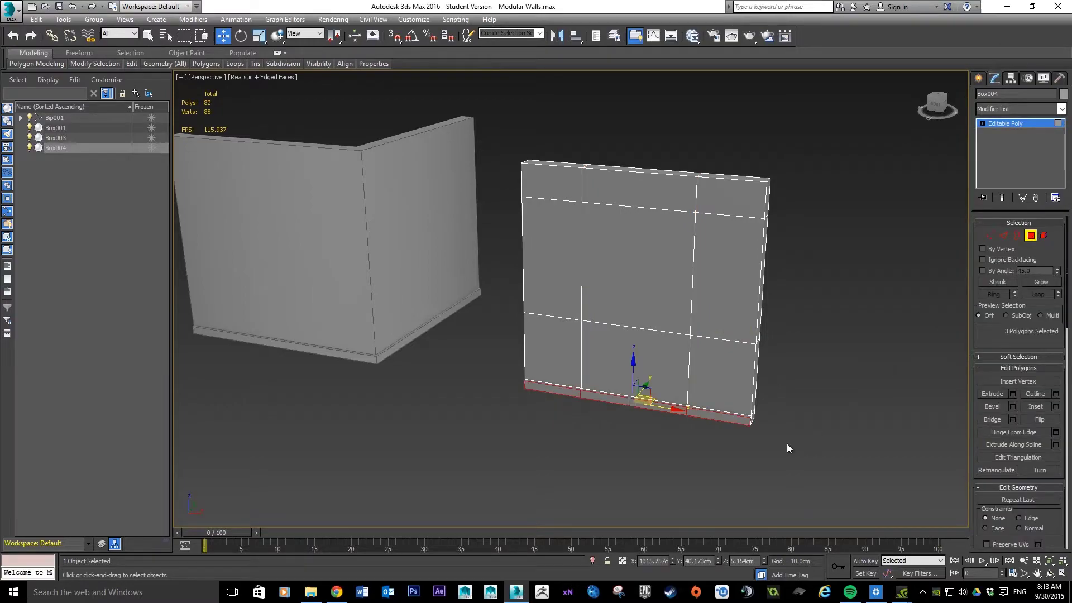
pyautogui.click(648, 252)
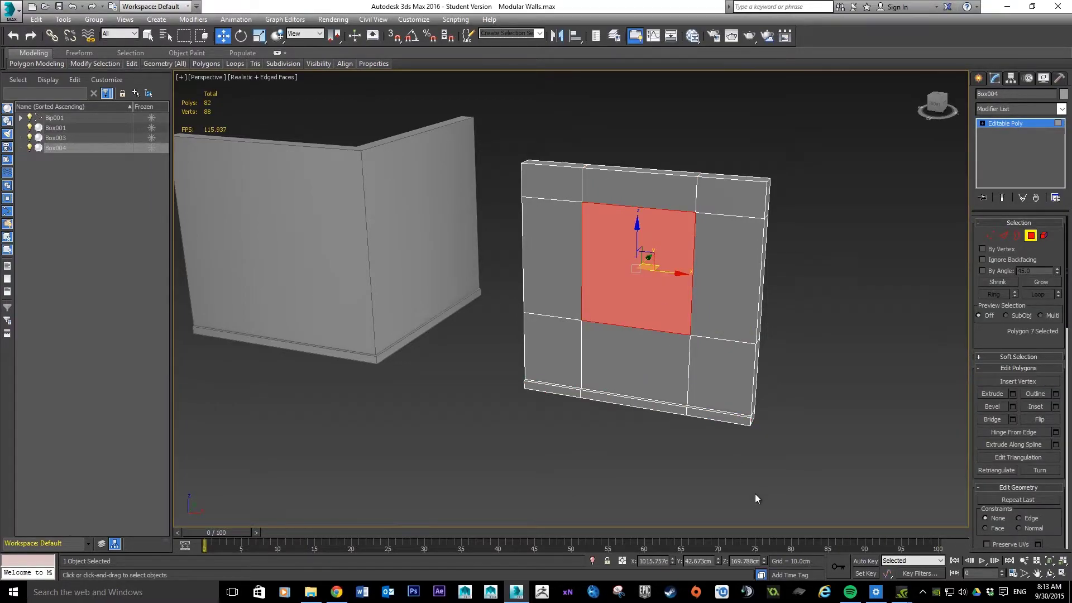
pyautogui.press('Delete')
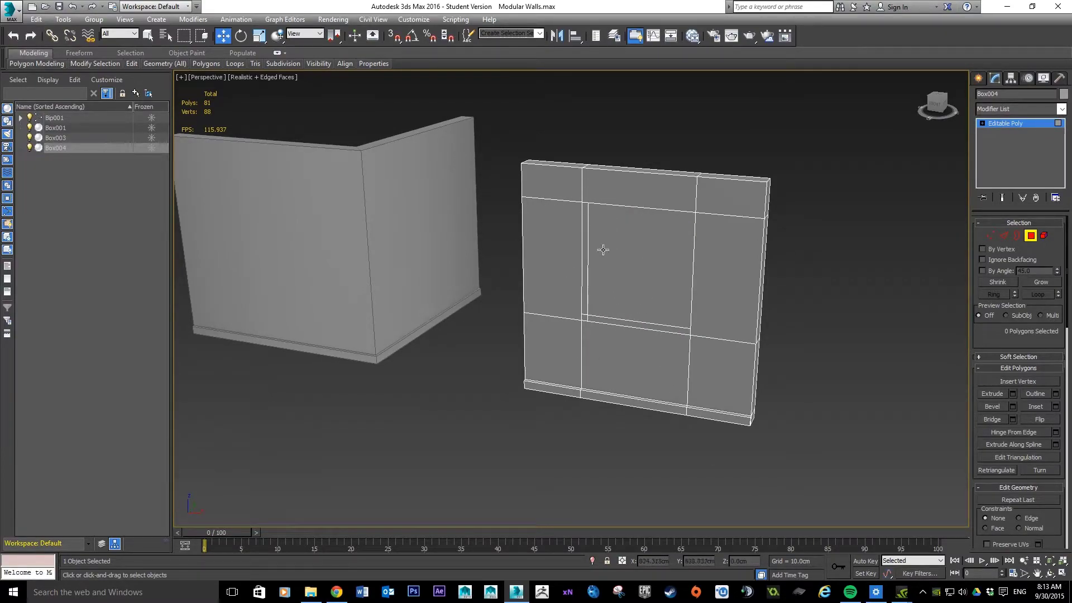
pyautogui.click(626, 266)
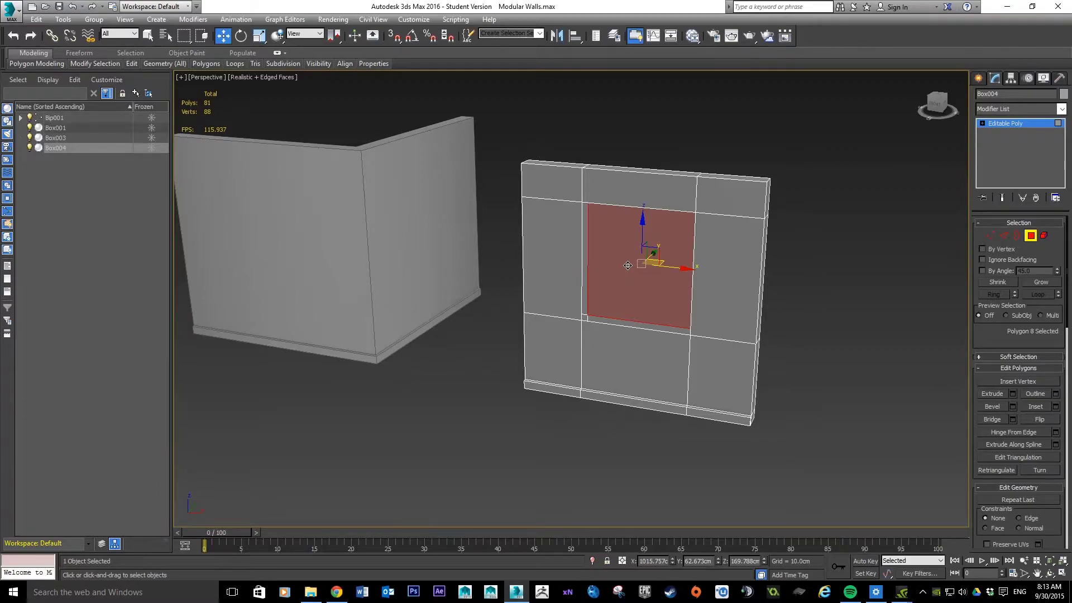
pyautogui.press('Delete')
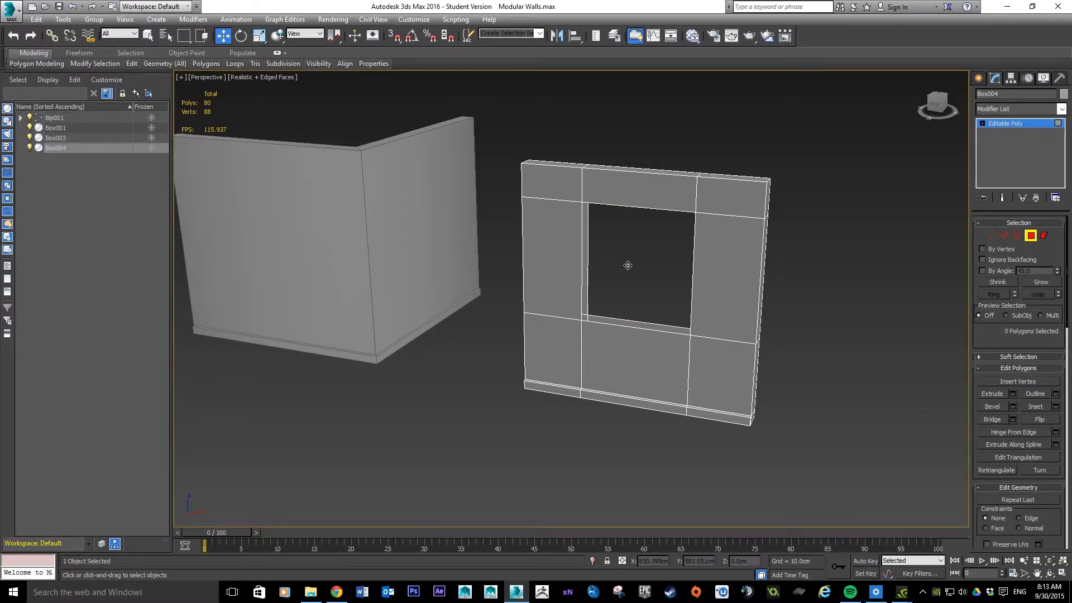
pyautogui.scroll(8, 631, 187)
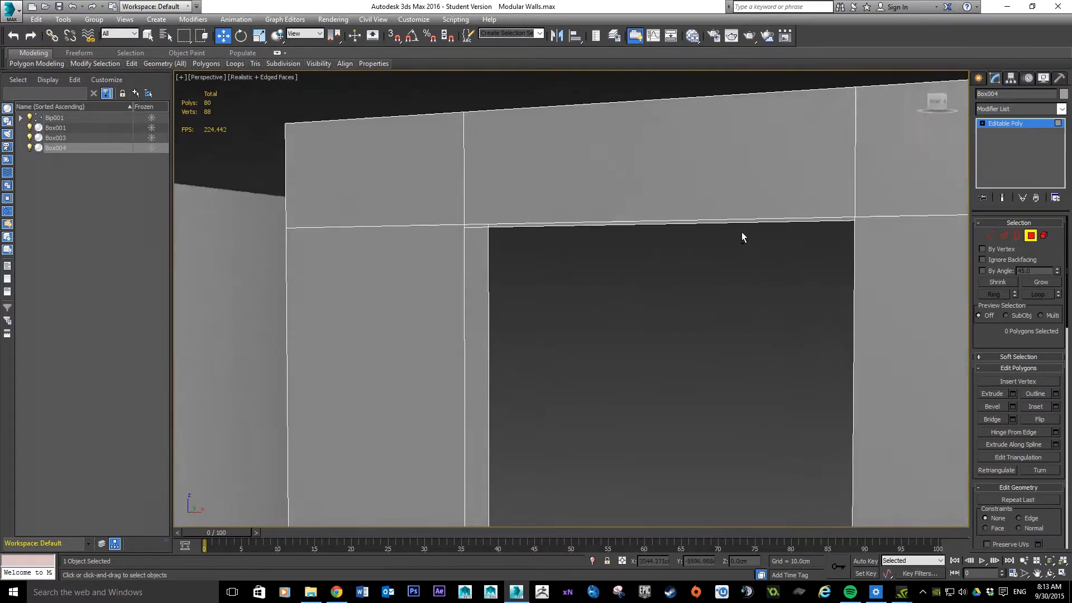
pyautogui.keyDown('alt'); pyautogui.moveTo(741, 232); pyautogui.dragTo(775, 185, button='middle'); pyautogui.keyUp('alt')
pyautogui.scroll(-2, 771, 192)
pyautogui.keyDown('alt'); pyautogui.moveTo(760, 230); pyautogui.dragTo(715, 253, button='middle'); pyautogui.keyUp('alt')
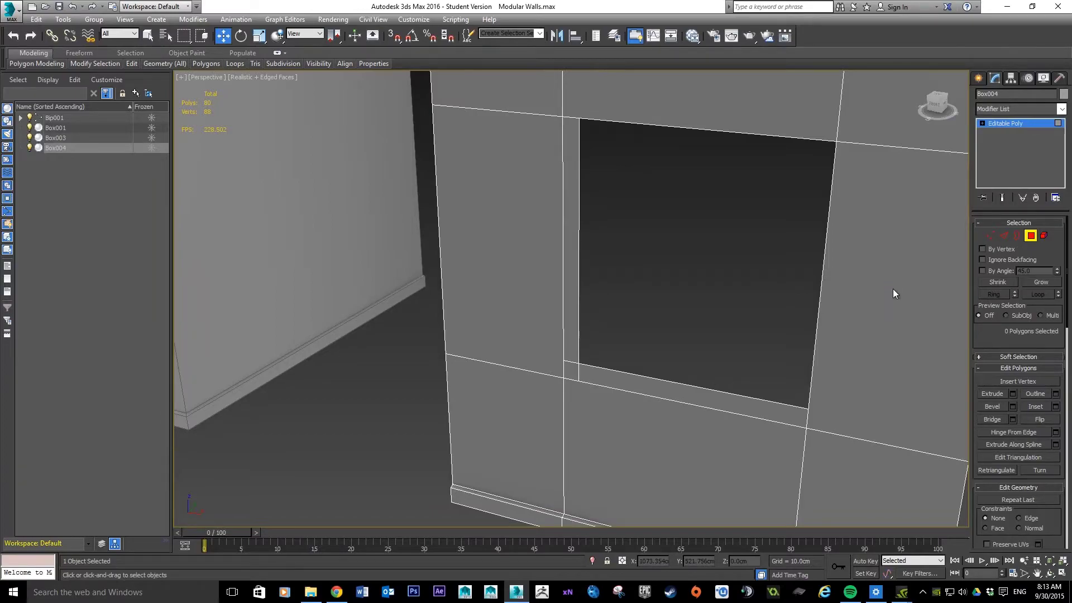
# In Border mode, select the window opening's border and orbit around to inspect it.
pyautogui.click(1018, 236)
pyautogui.click(723, 390)
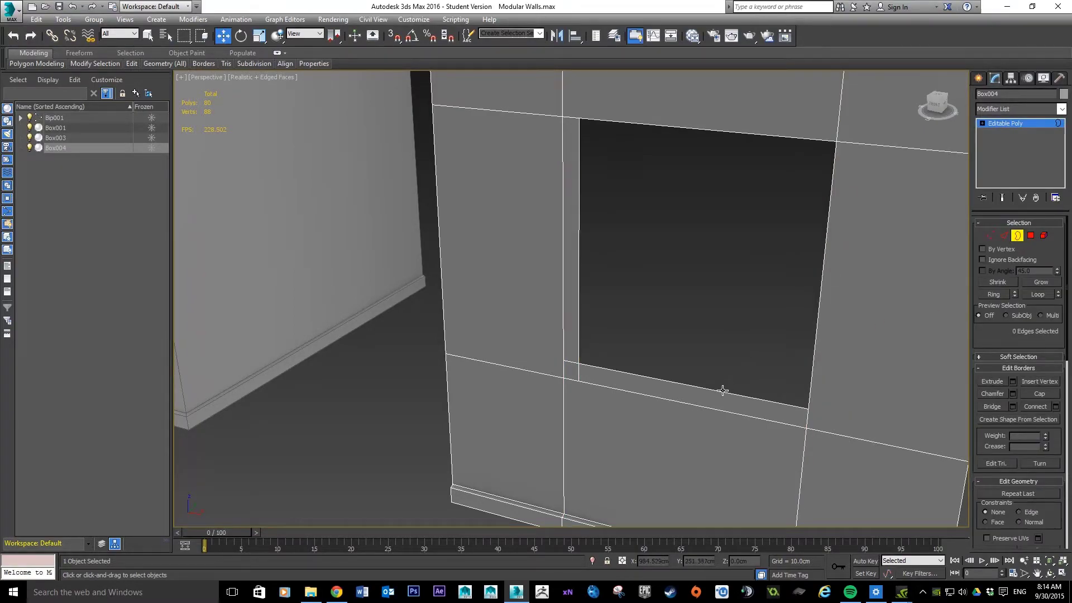
pyautogui.keyDown('alt'); pyautogui.moveTo(796, 196); pyautogui.dragTo(814, 176, button='middle'); pyautogui.keyUp('alt')
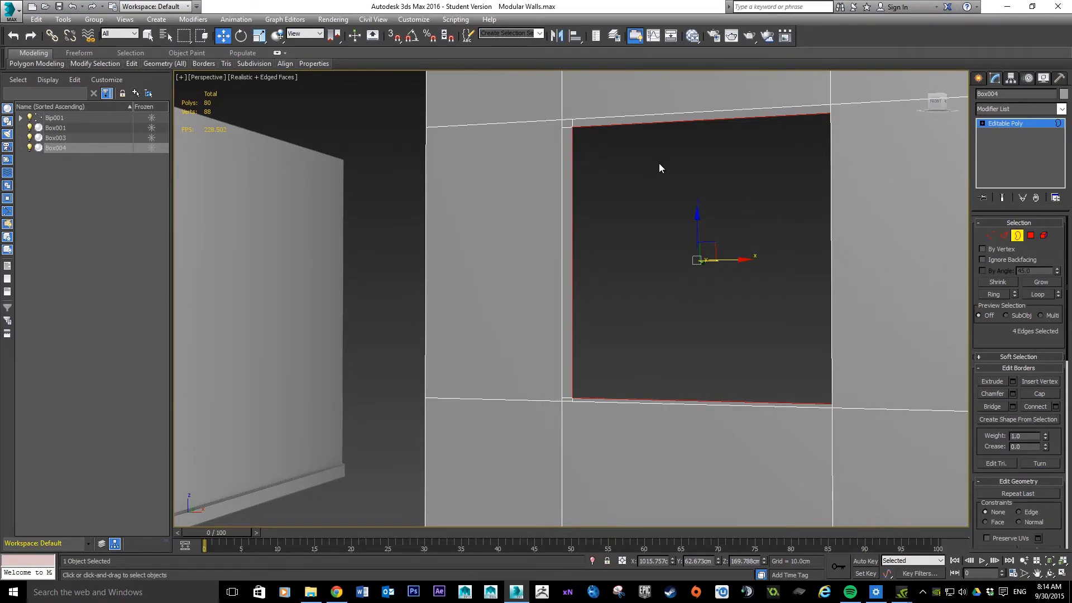
pyautogui.keyDown('alt'); pyautogui.moveTo(752, 167); pyautogui.dragTo(929, 200, button='middle'); pyautogui.keyUp('alt')
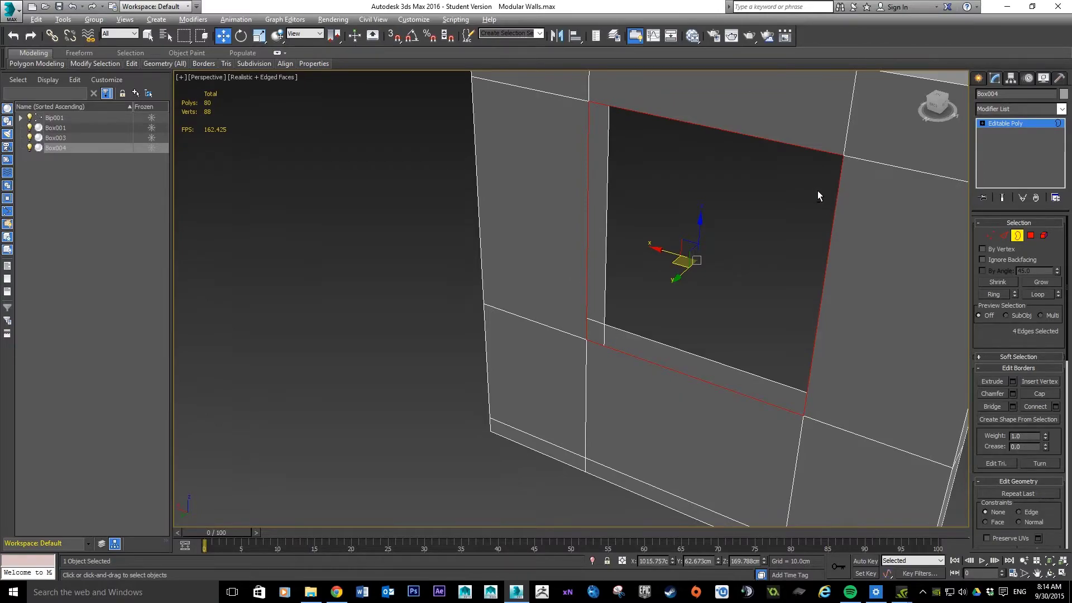
pyautogui.keyDown('alt'); pyautogui.moveTo(817, 190); pyautogui.dragTo(658, 175, button='middle'); pyautogui.keyUp('alt')
# Bridge the opening's front and back borders to close its inner sides, then deselect.
pyautogui.click(689, 318)
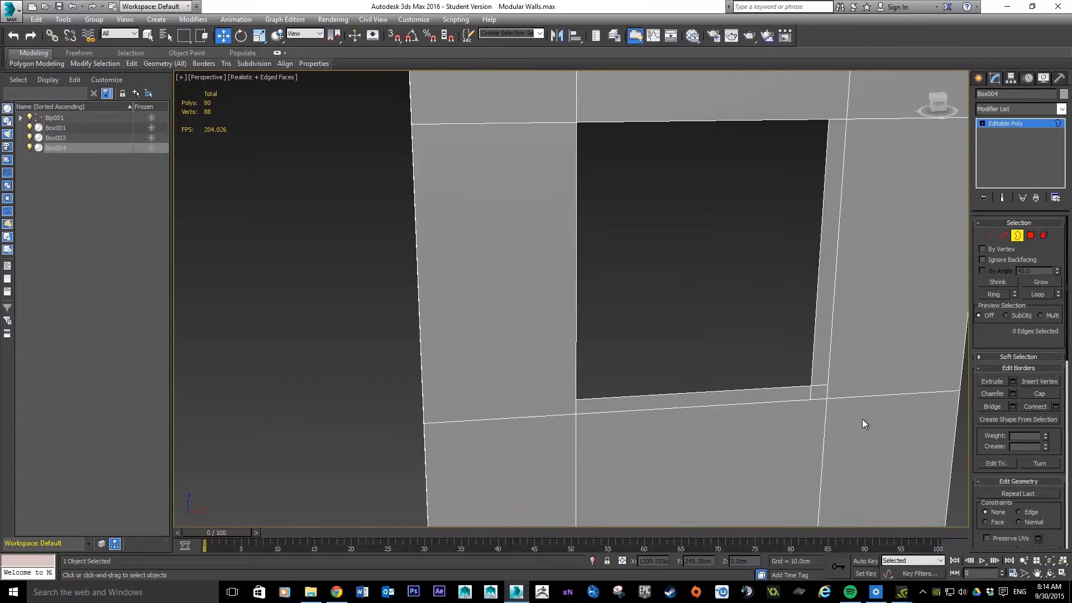
pyautogui.click(769, 384)
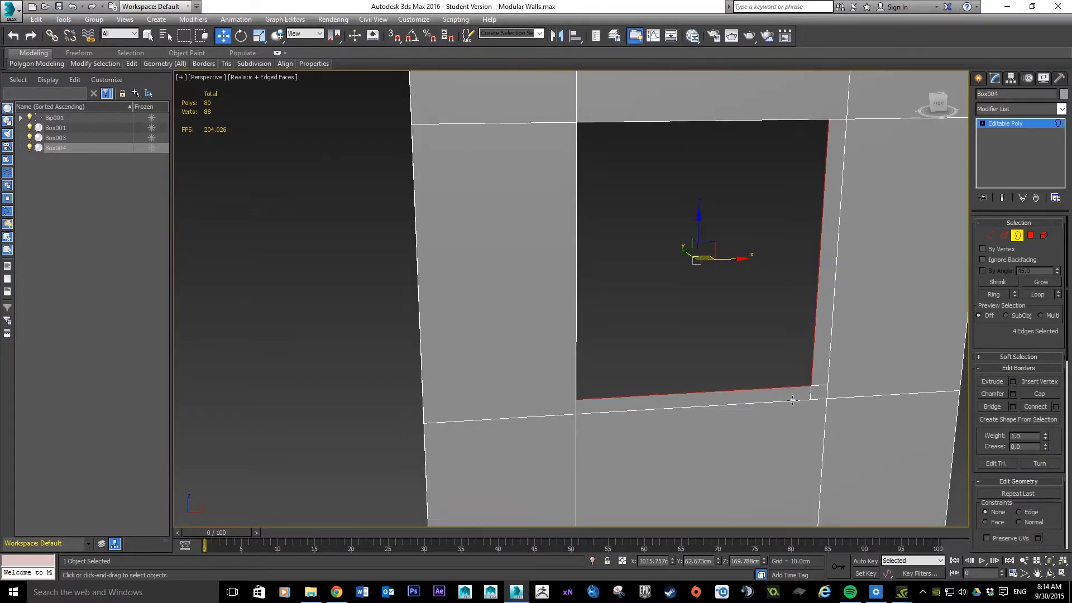
pyautogui.keyDown('ctrl'); pyautogui.click(788, 401); pyautogui.keyUp('ctrl')
pyautogui.moveTo(830, 278)
pyautogui.keyDown('alt'); pyautogui.mouseDown(button='middle')
pyautogui.moveTo(763, 286)
pyautogui.moveTo(770, 233)
pyautogui.moveTo(844, 244)
pyautogui.moveTo(859, 276)
pyautogui.moveTo(828, 277)
pyautogui.mouseUp(button='middle'); pyautogui.keyUp('alt')
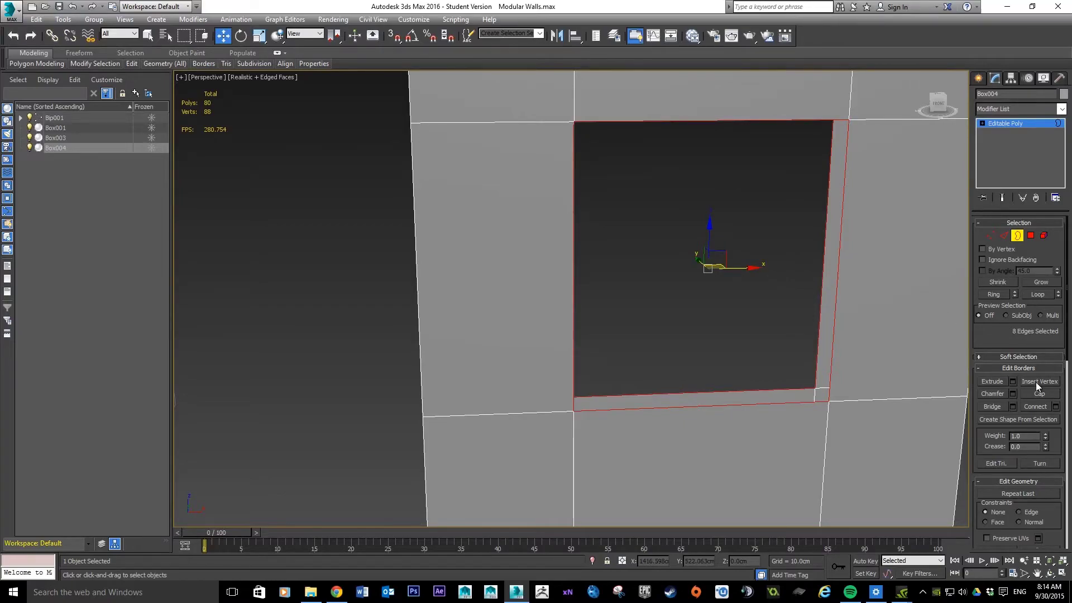
pyautogui.click(992, 406)
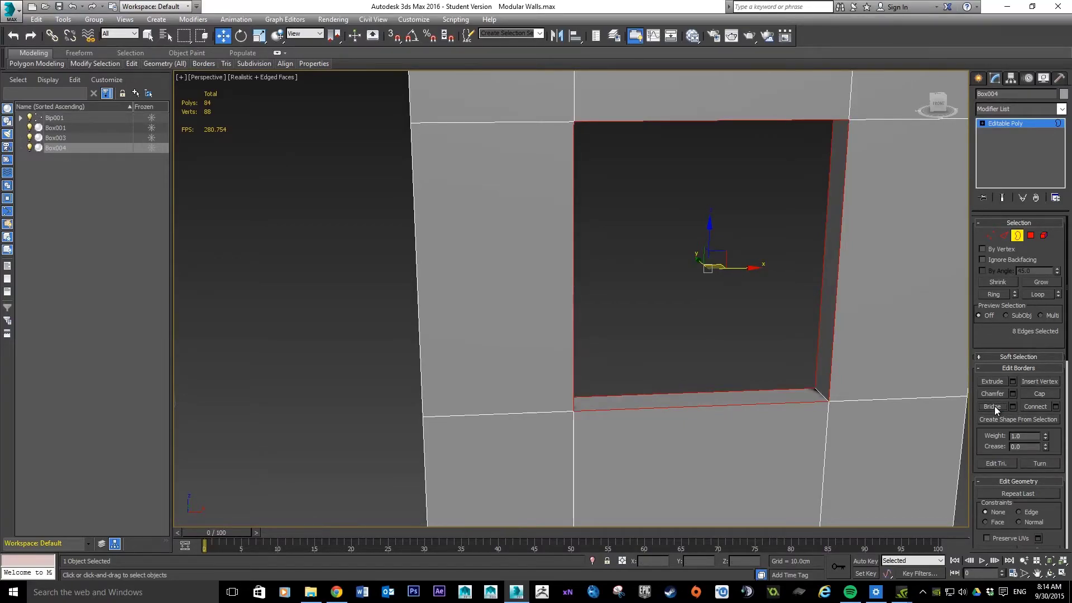
pyautogui.click(675, 303)
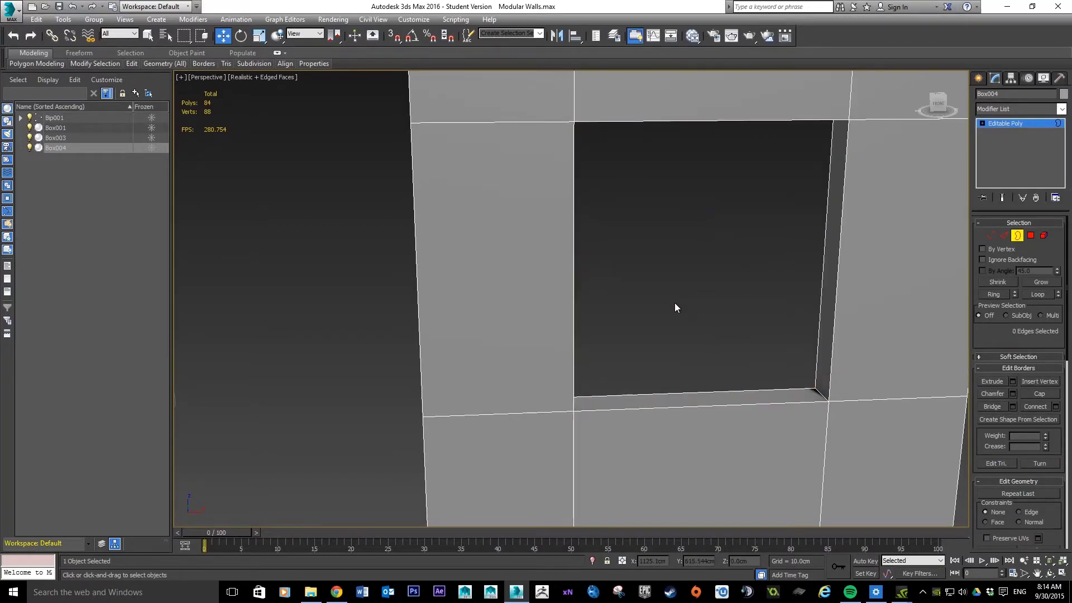
pyautogui.keyDown('alt'); pyautogui.moveTo(702, 277); pyautogui.dragTo(738, 244, button='middle'); pyautogui.keyUp('alt')
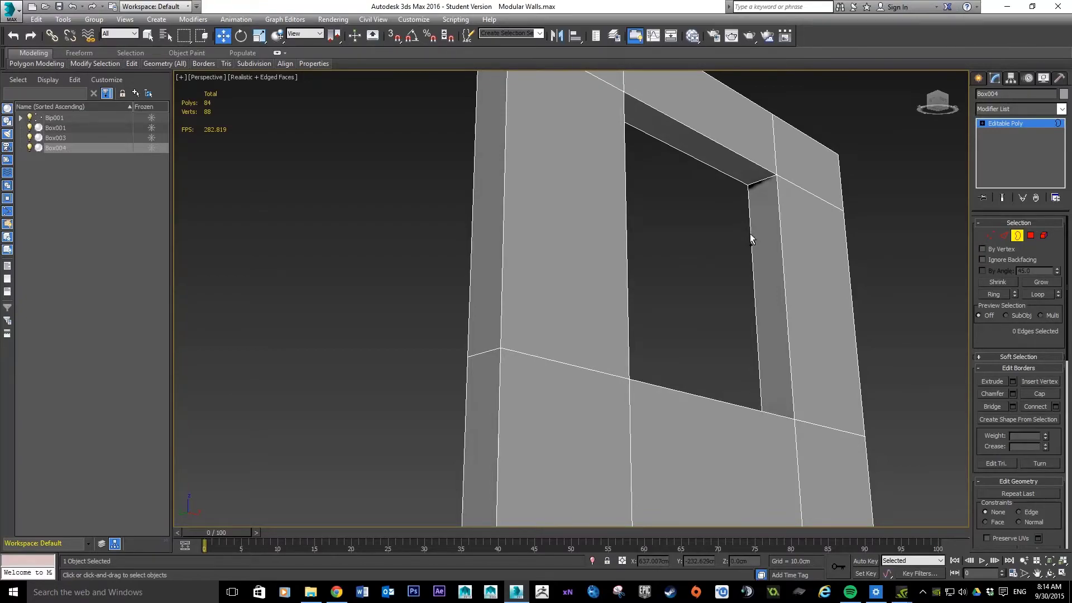
# Delete the four border-bridged inner side faces of the opening.
pyautogui.click(749, 233)
pyautogui.press('Delete')
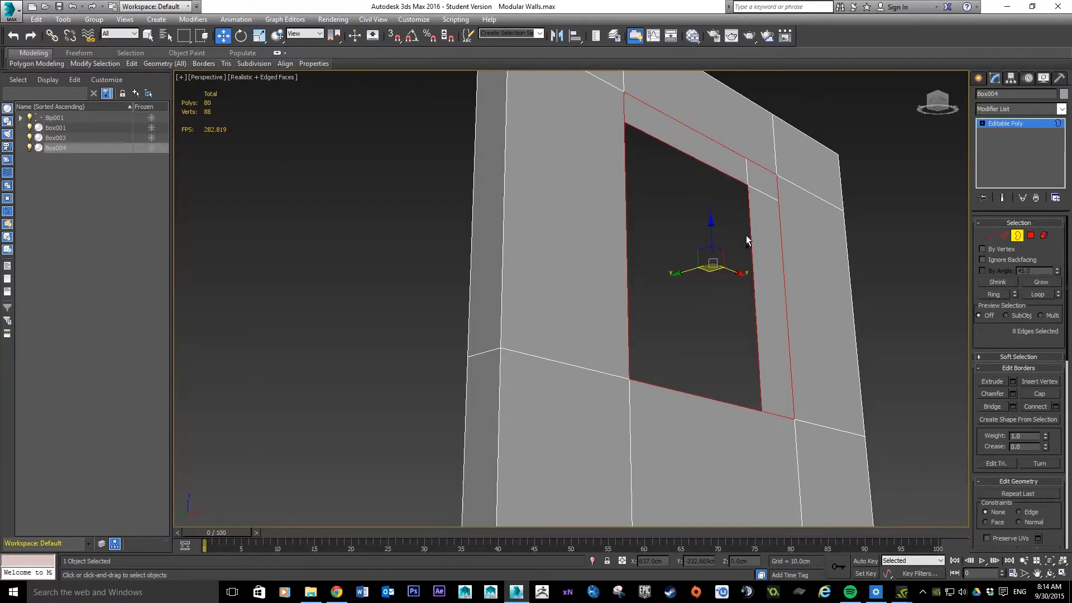
pyautogui.click(698, 215)
# In Edge mode, bridge the opening's right-side and left-side edge pairs with single faces.
pyautogui.click(1004, 235)
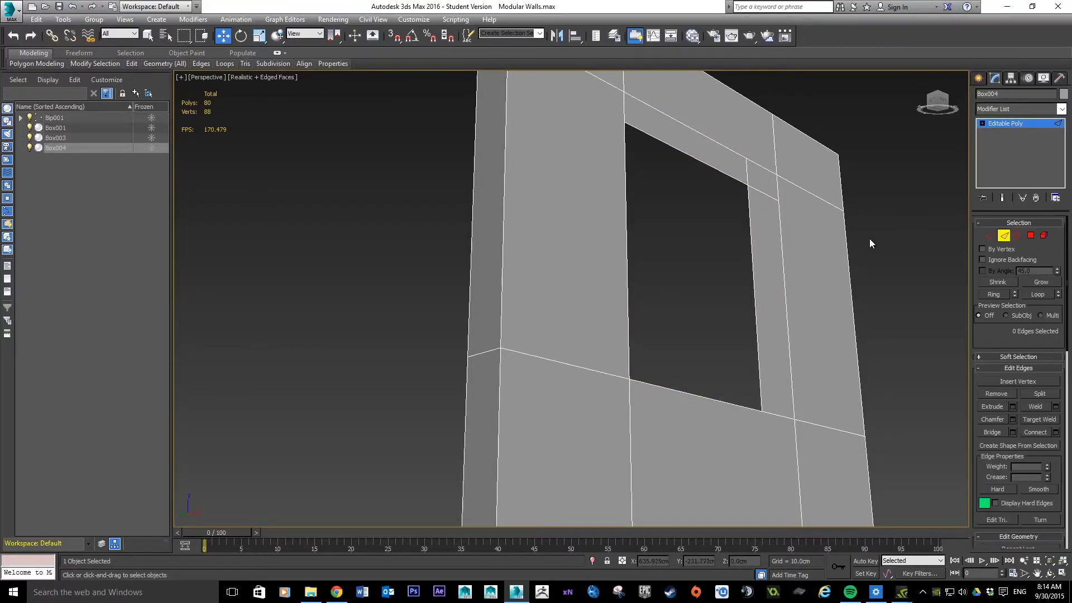
pyautogui.click(752, 243)
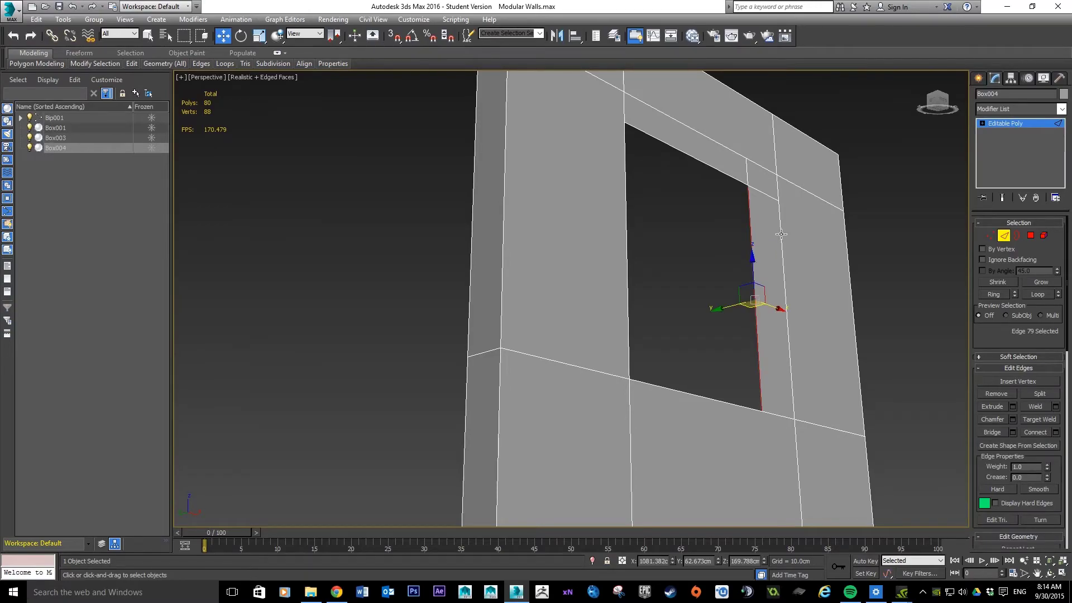
pyautogui.keyDown('ctrl'); pyautogui.click(782, 244); pyautogui.keyUp('ctrl')
pyautogui.click(992, 431)
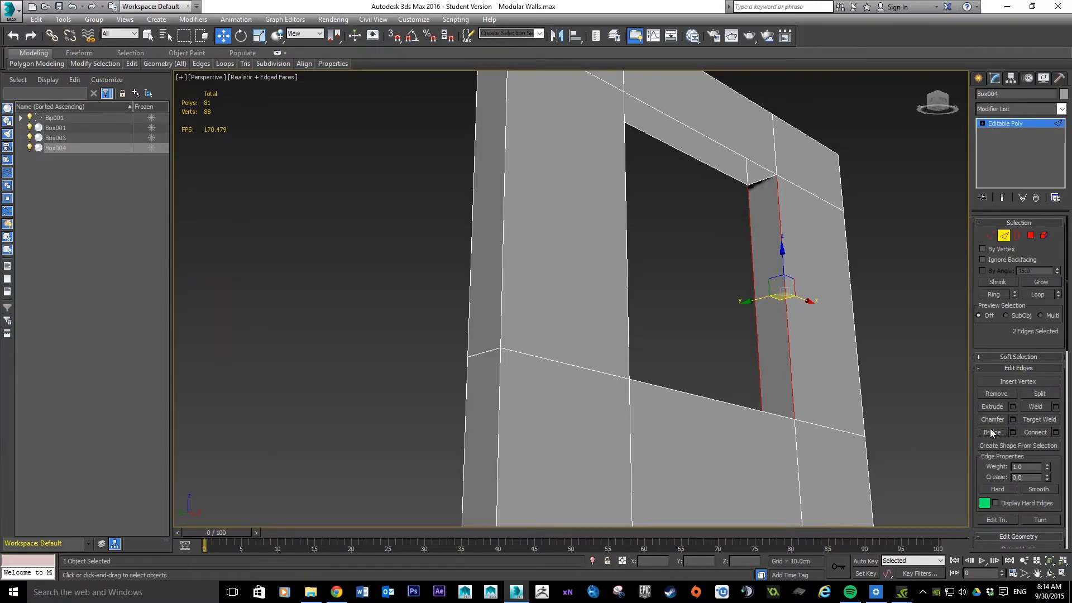
pyautogui.keyDown('alt'); pyautogui.moveTo(721, 236); pyautogui.dragTo(628, 271, button='middle'); pyautogui.keyUp('alt')
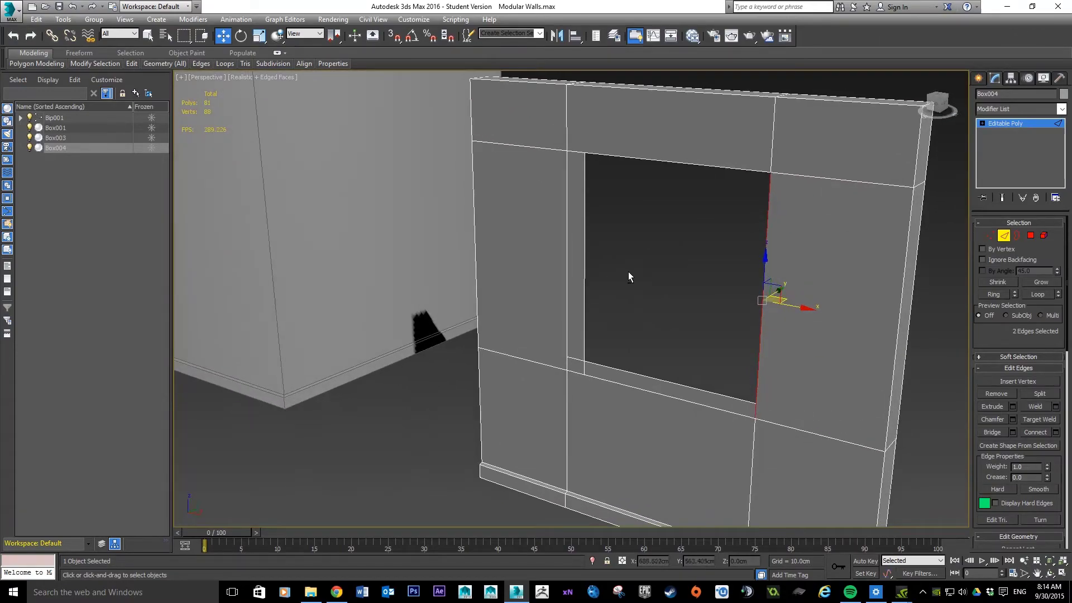
pyautogui.click(585, 247)
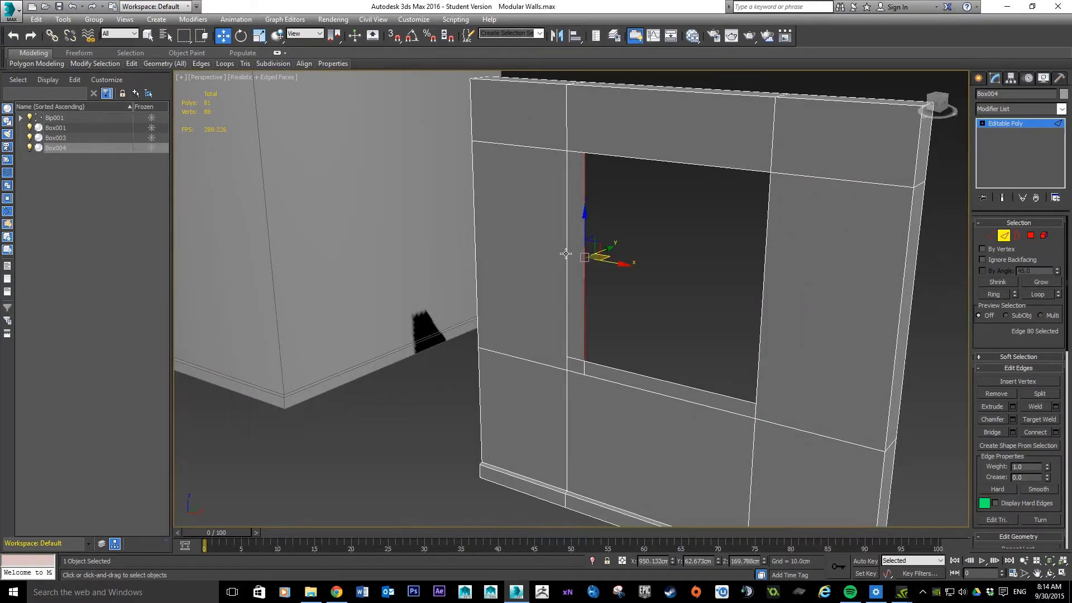
pyautogui.keyDown('ctrl'); pyautogui.click(567, 254); pyautogui.keyUp('ctrl')
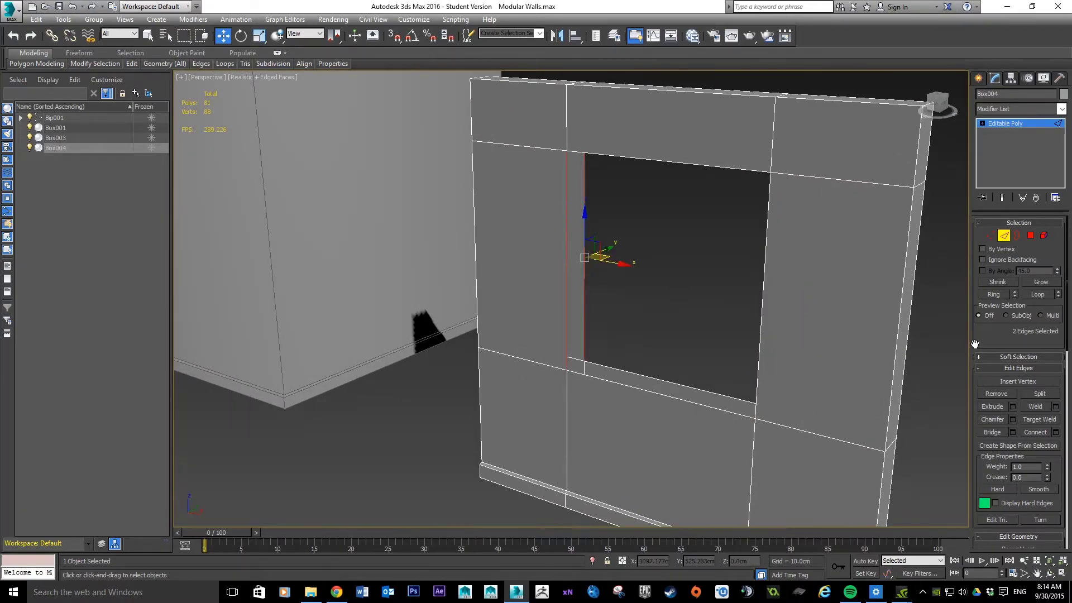
pyautogui.click(992, 432)
# Bridge the opening's bottom and top edge pairs, then clear the selection.
pyautogui.moveTo(741, 346)
pyautogui.keyDown('alt'); pyautogui.mouseDown(button='middle')
pyautogui.moveTo(722, 337)
pyautogui.moveTo(742, 352)
pyautogui.moveTo(730, 347)
pyautogui.mouseUp(button='middle'); pyautogui.keyUp('alt')
pyautogui.click(733, 346)
pyautogui.keyDown('ctrl'); pyautogui.click(734, 364); pyautogui.keyUp('ctrl')
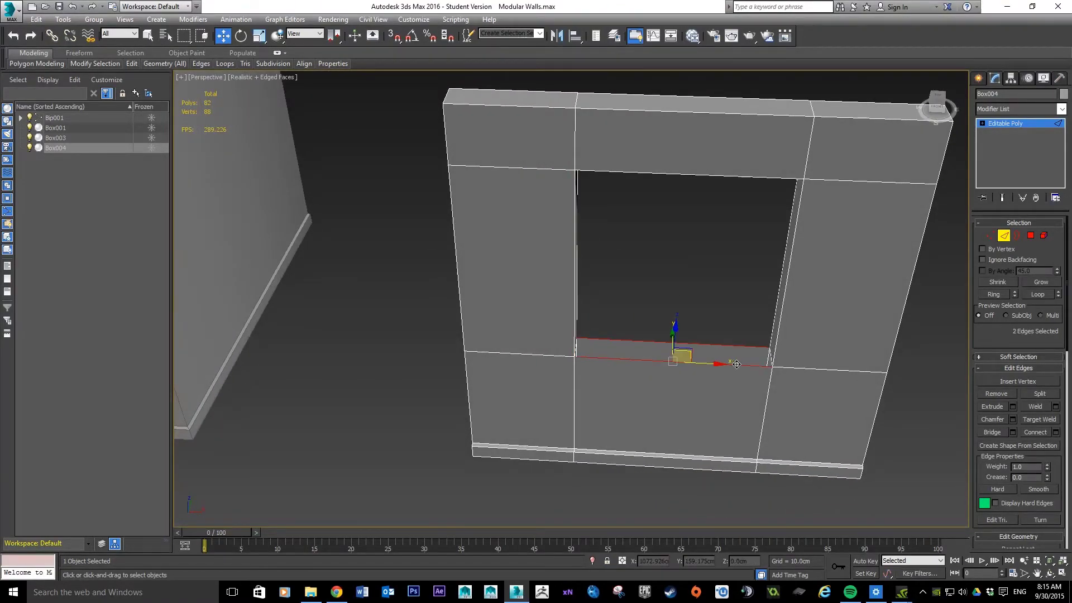
pyautogui.click(989, 431)
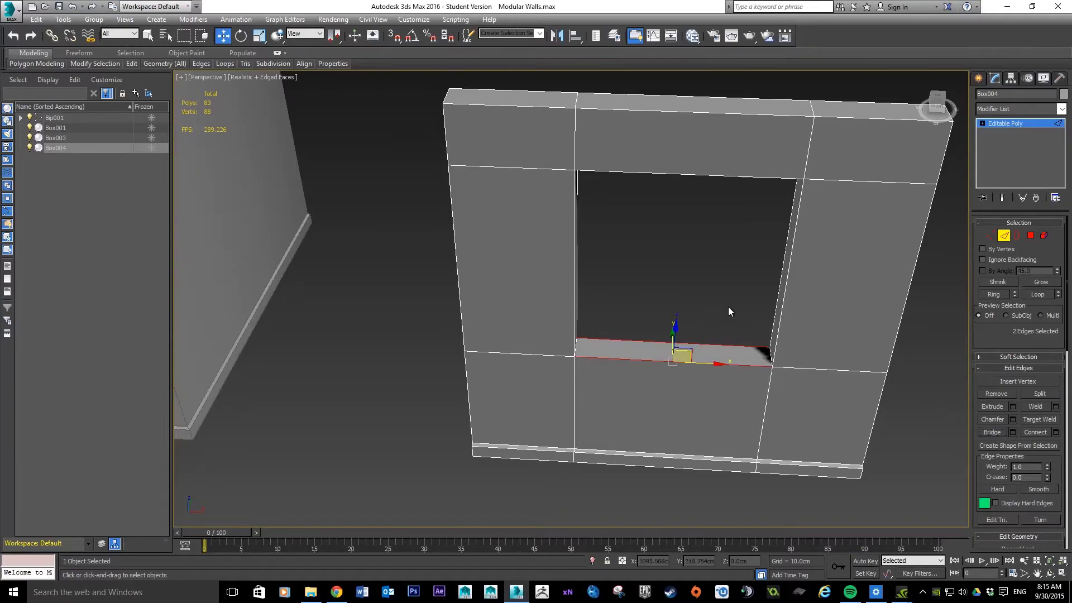
pyautogui.keyDown('alt'); pyautogui.moveTo(717, 292); pyautogui.dragTo(726, 208, button='middle'); pyautogui.keyUp('alt')
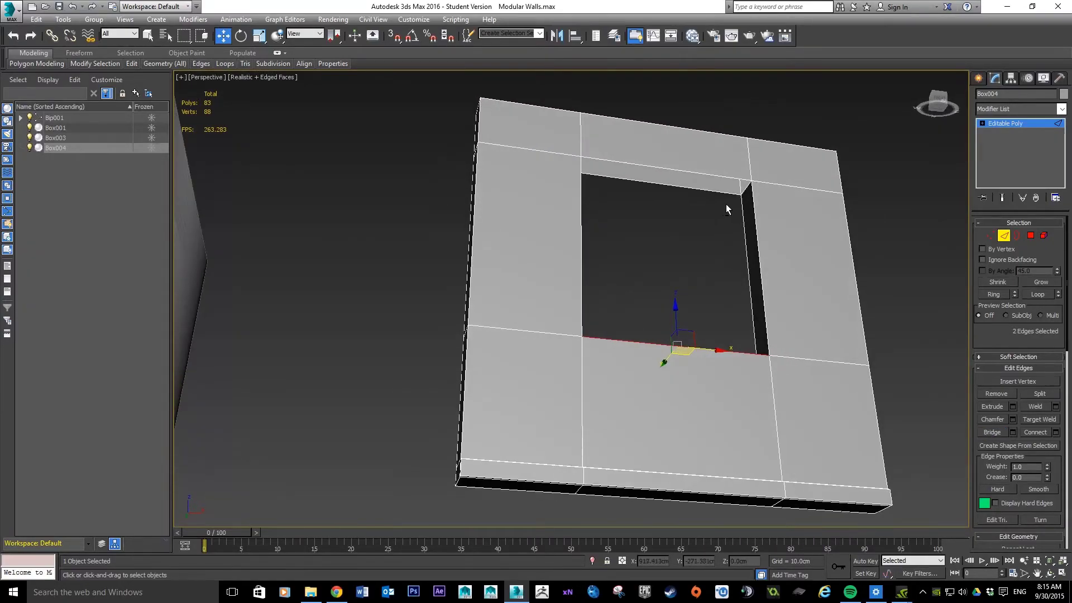
pyautogui.click(717, 174)
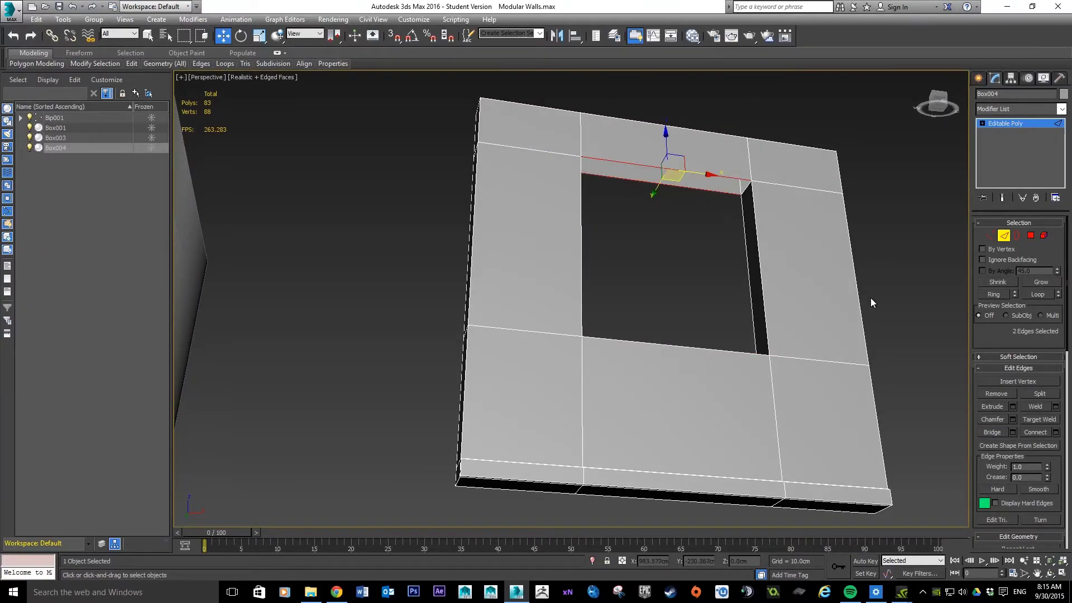
pyautogui.click(991, 431)
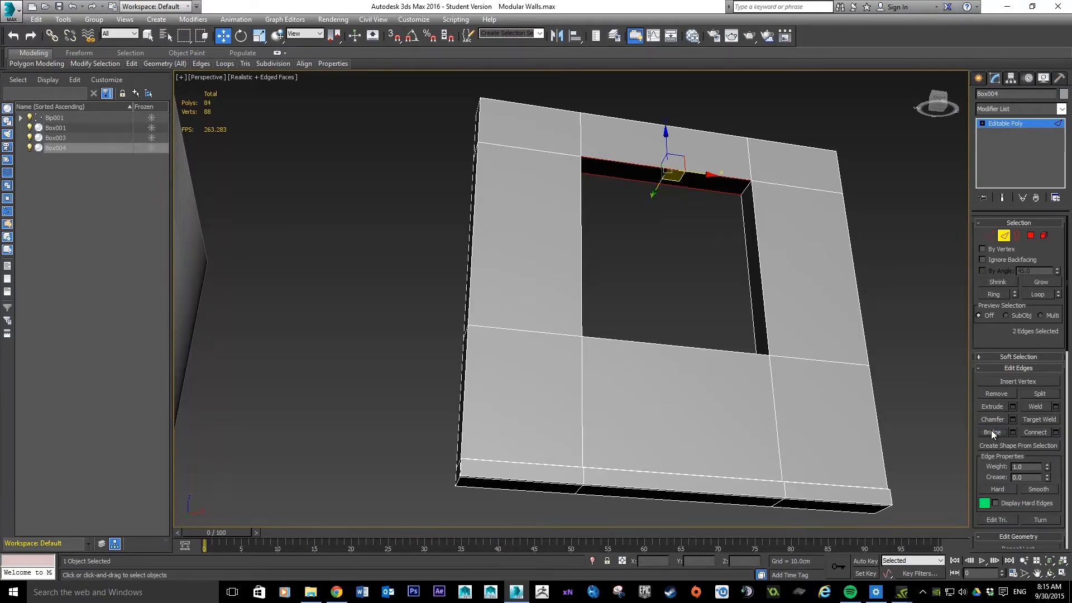
pyautogui.click(686, 252)
pyautogui.keyDown('alt'); pyautogui.moveTo(732, 227); pyautogui.dragTo(733, 266, button='middle'); pyautogui.keyUp('alt')
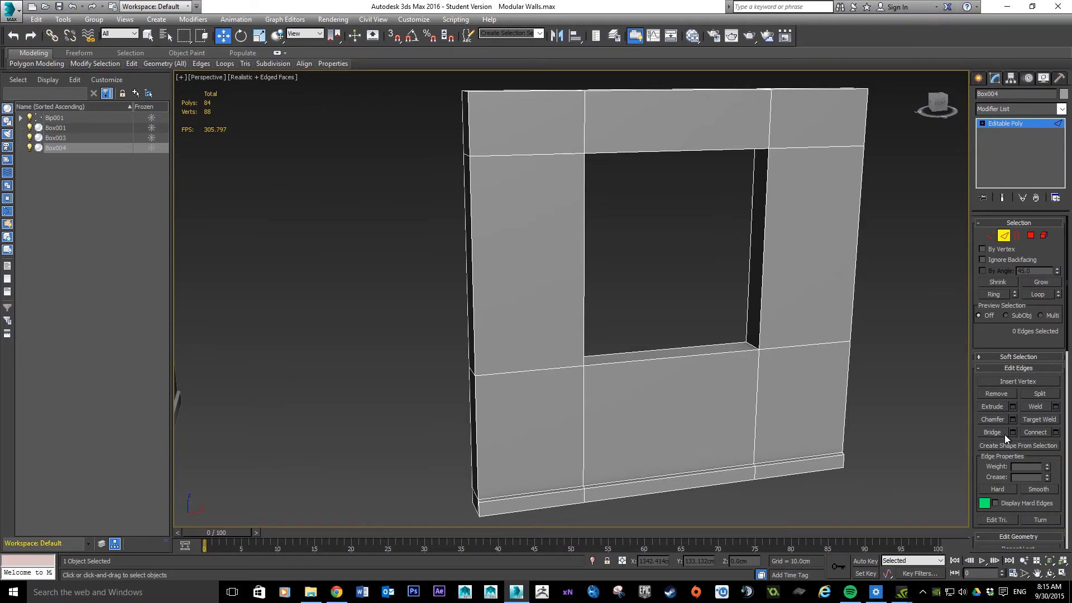
pyautogui.scroll(4, 761, 208)
pyautogui.scroll(1, 761, 208)
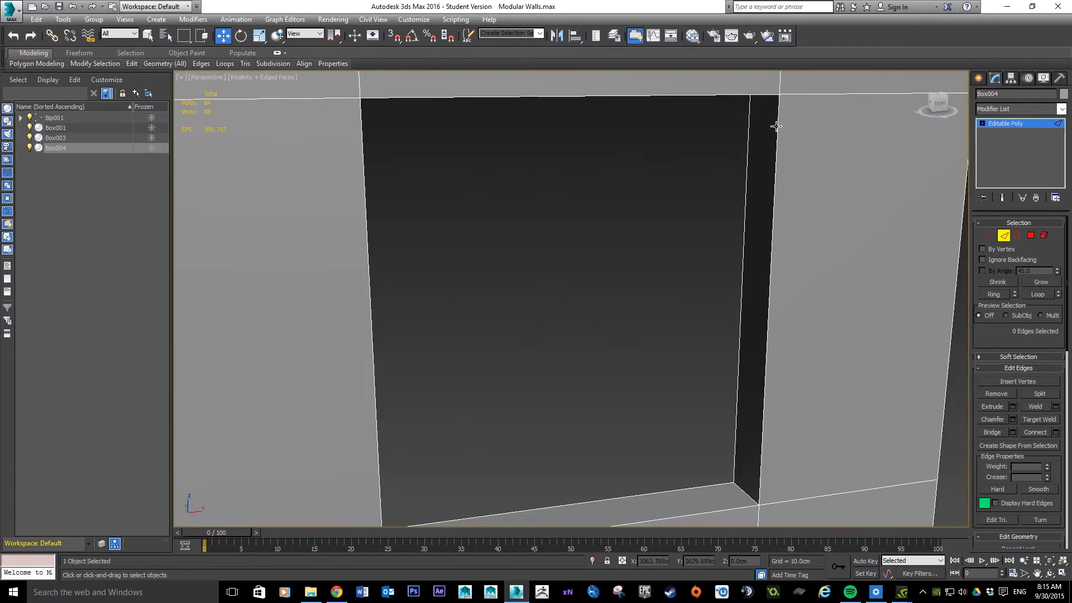
pyautogui.scroll(-6, 736, 413)
pyautogui.scroll(3, 733, 393)
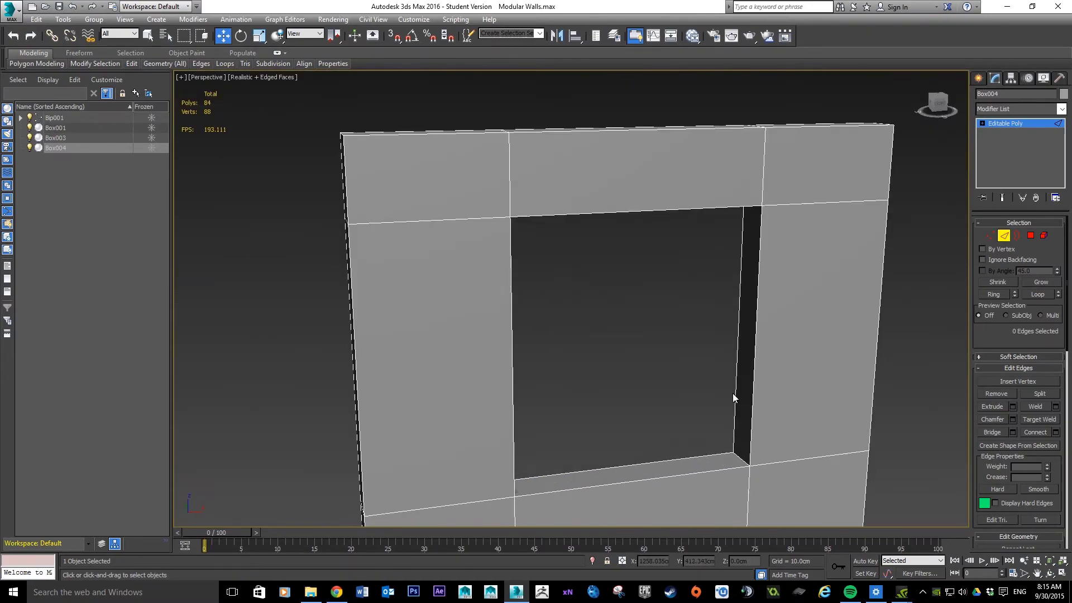
pyautogui.keyDown('alt'); pyautogui.moveTo(728, 329); pyautogui.dragTo(666, 275, button='middle'); pyautogui.keyUp('alt')
pyautogui.scroll(-6, 710, 335)
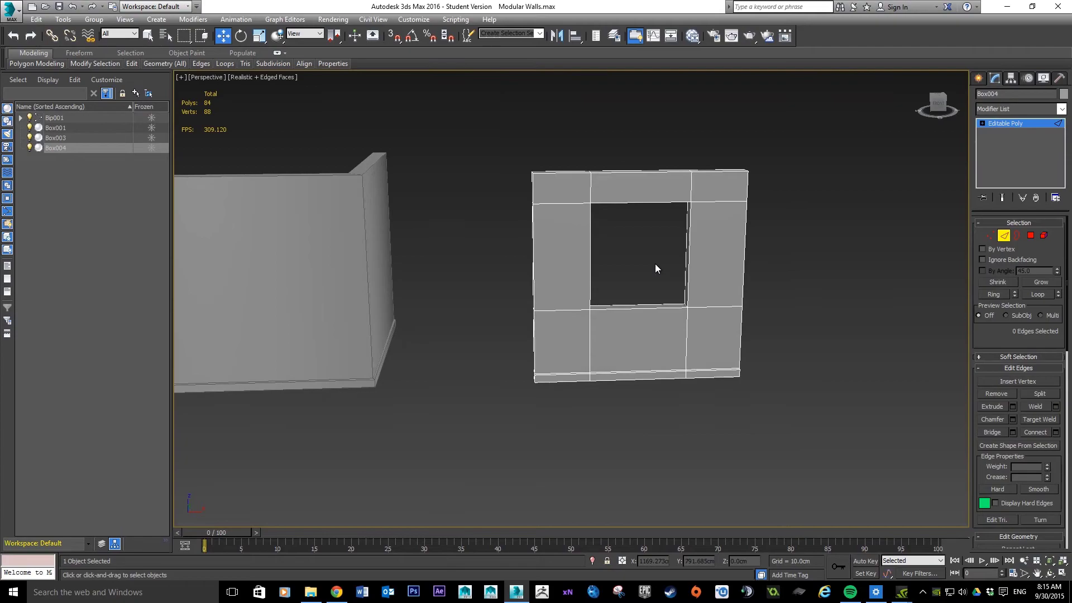
pyautogui.scroll(-4, 462, 277)
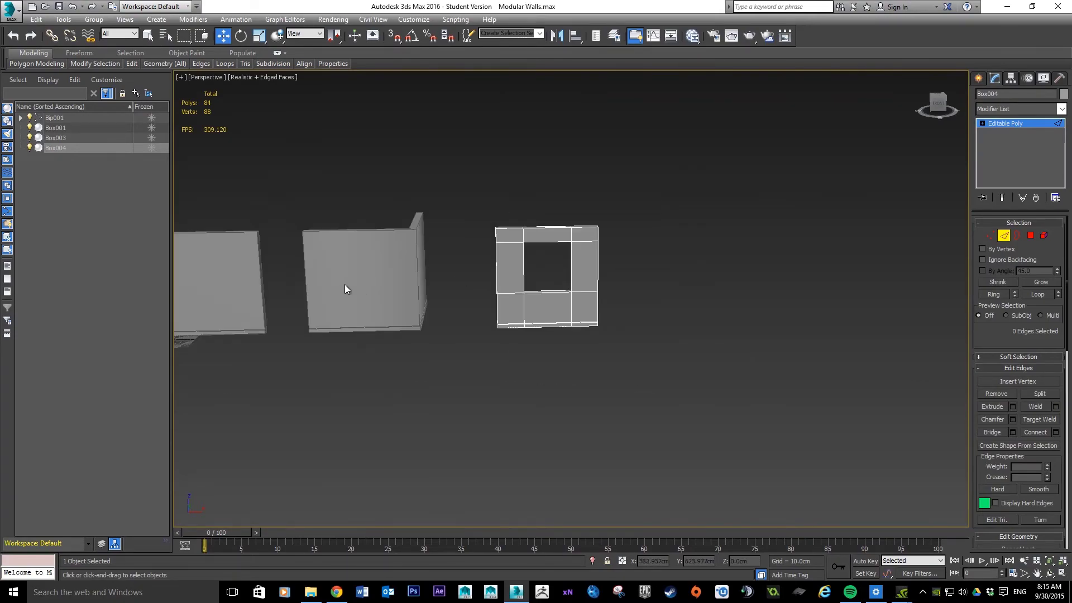